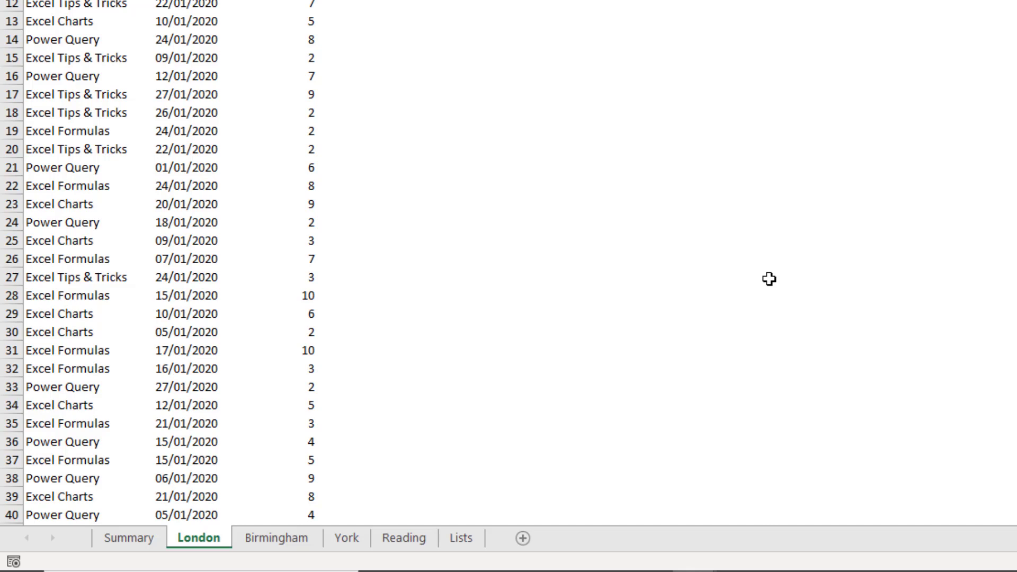
Look over the Summary and Lists sheets of the training-jan-2020 workbook
{"action": "left_click", "coordinate": [142, 546]}
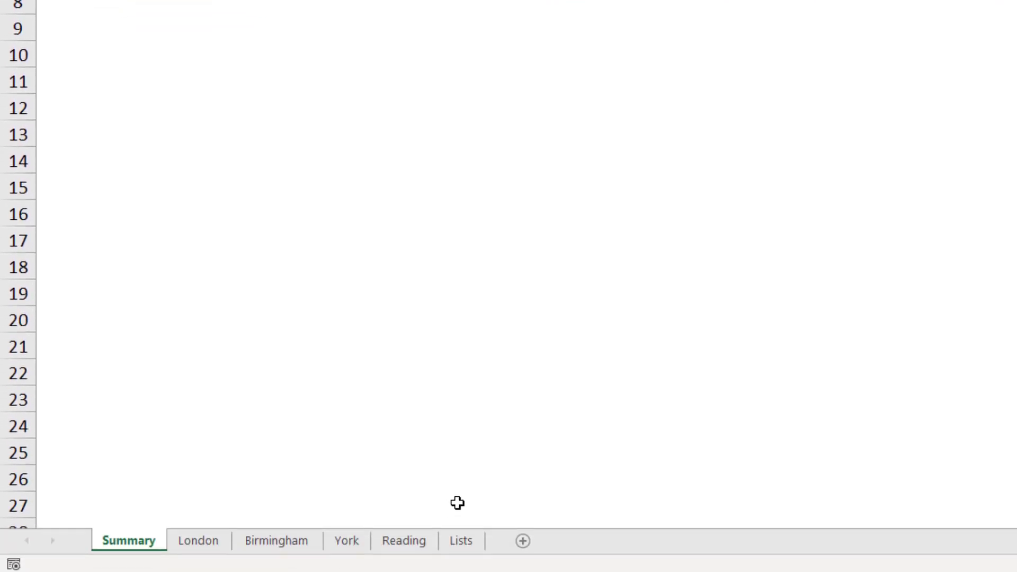
{"action": "left_click", "coordinate": [462, 539]}
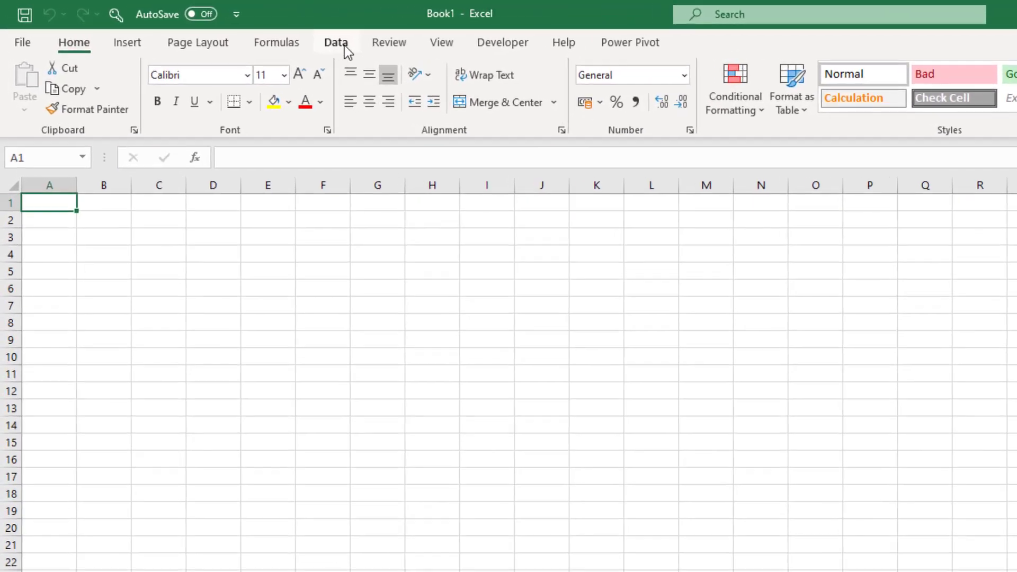
Import From Folder using the Desktop data folder holding the jan–apr 2020 training workbooks
{"action": "left_click", "coordinate": [344, 46]}
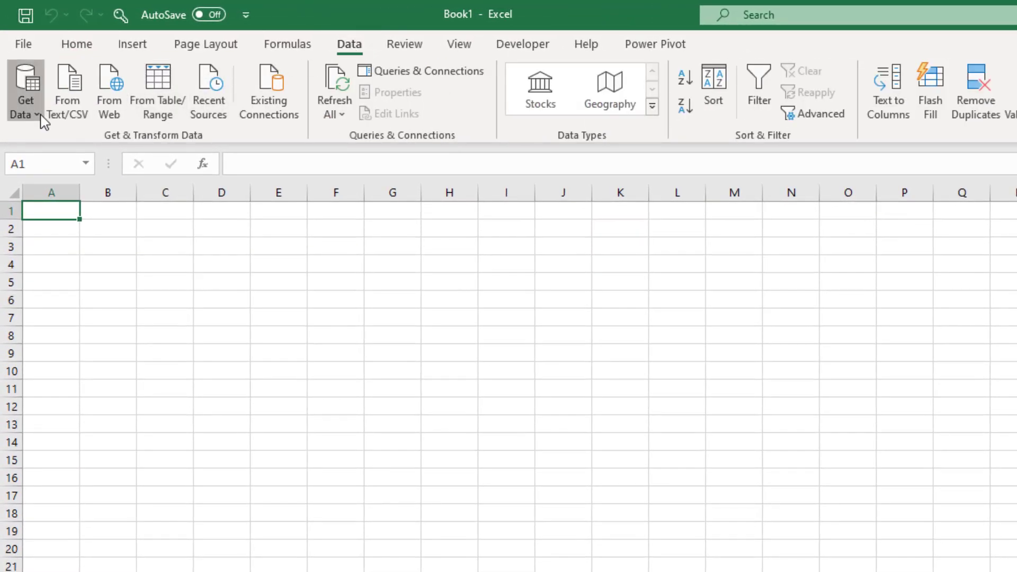
{"action": "left_click", "coordinate": [42, 117]}
{"action": "mouse_move", "coordinate": [88, 153]}
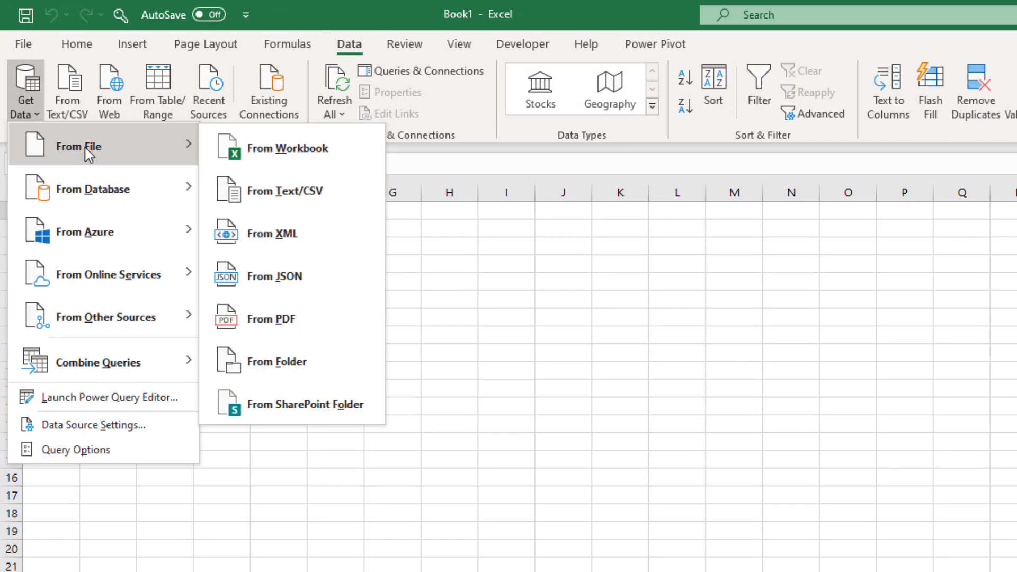
{"action": "left_click", "coordinate": [327, 366]}
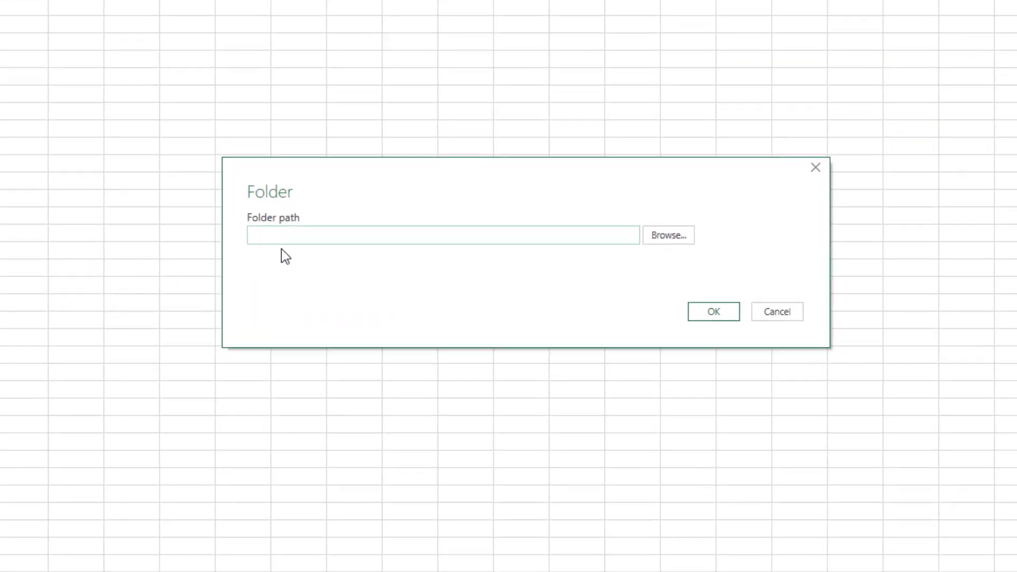
{"action": "left_click", "coordinate": [660, 242]}
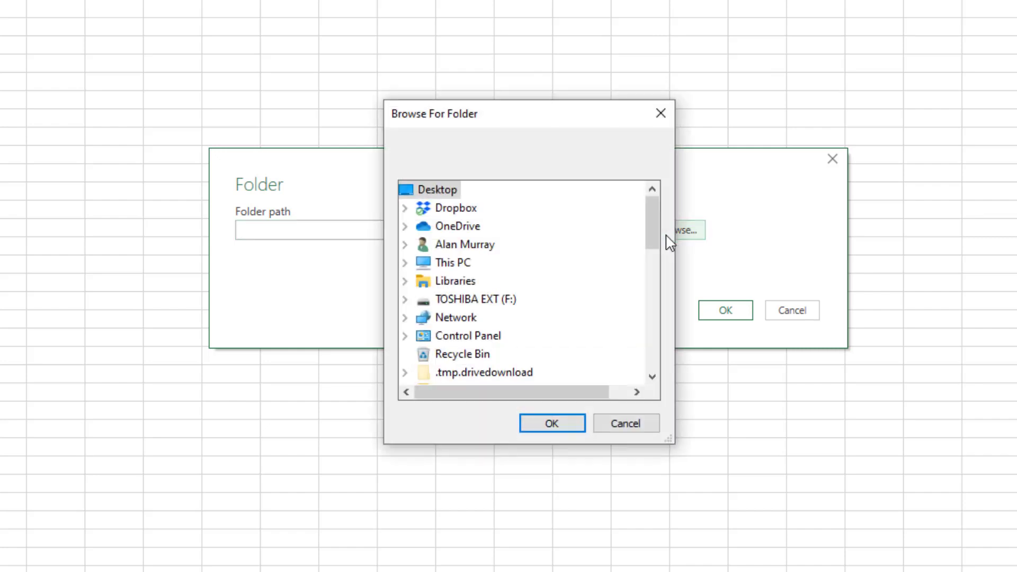
{"action": "left_click_drag", "start_coordinate": [658, 241], "coordinate": [657, 290]}
{"action": "left_click", "coordinate": [449, 266]}
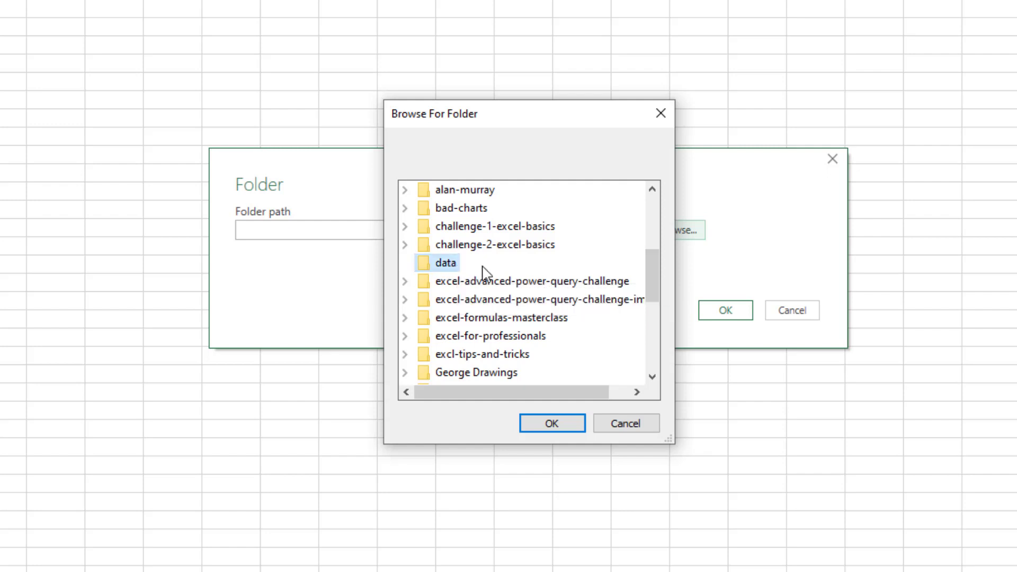
{"action": "left_click", "coordinate": [531, 426]}
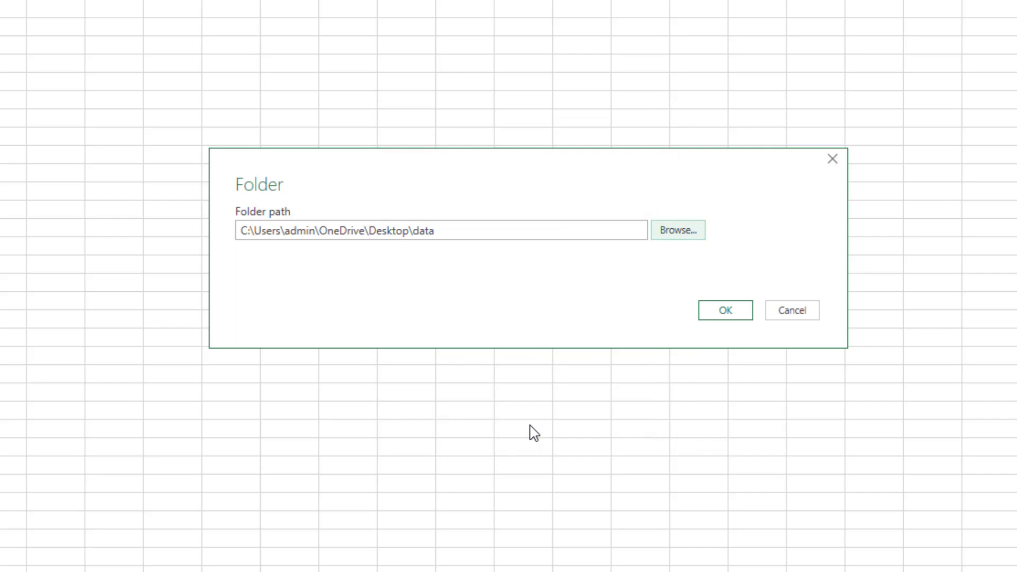
{"action": "left_click", "coordinate": [747, 316]}
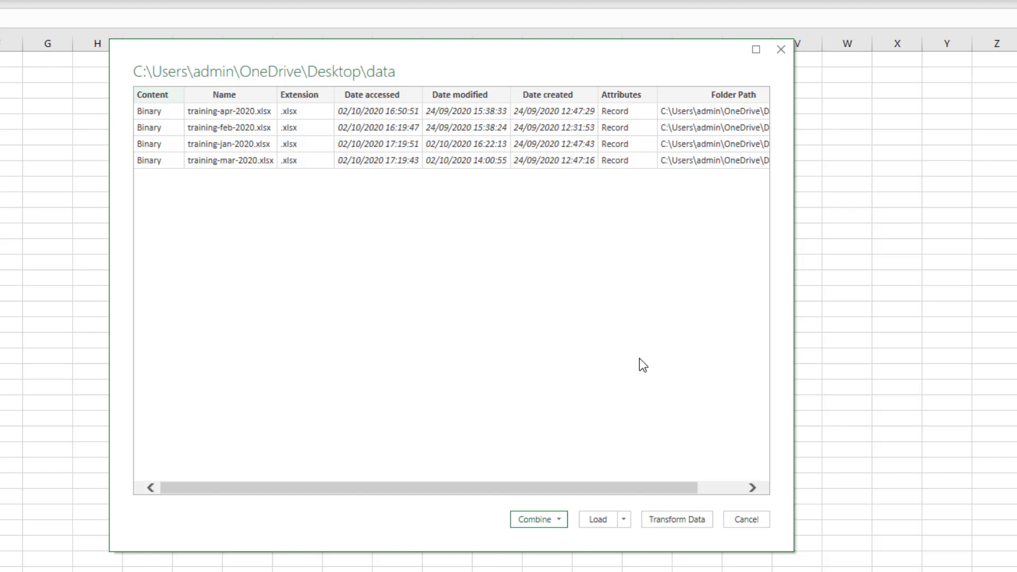
Load the four-file list into Power Query and keep only the Content and Name columns
{"action": "left_click", "coordinate": [677, 519]}
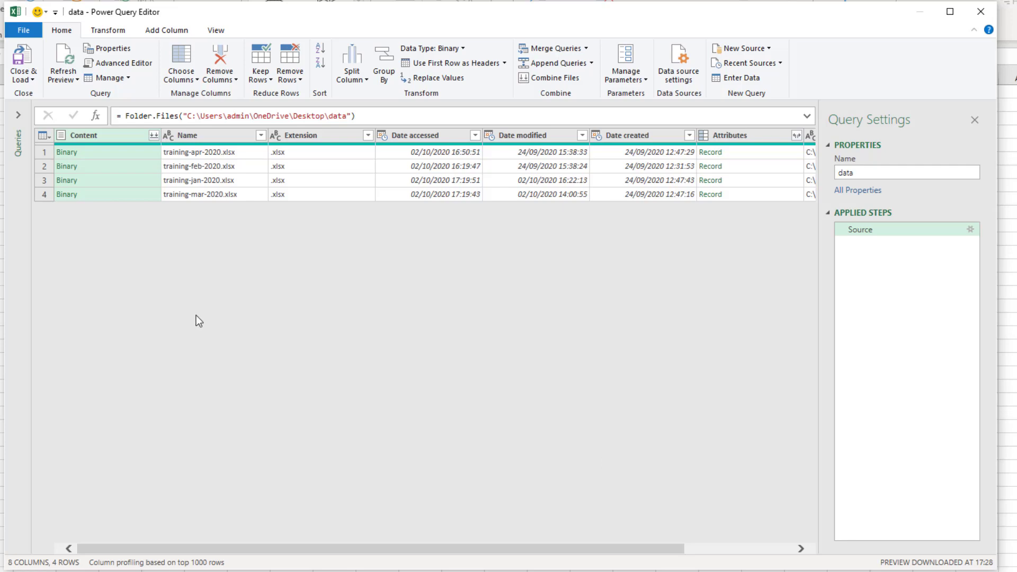
{"action": "left_click", "coordinate": [209, 138], "text": "ctrl"}
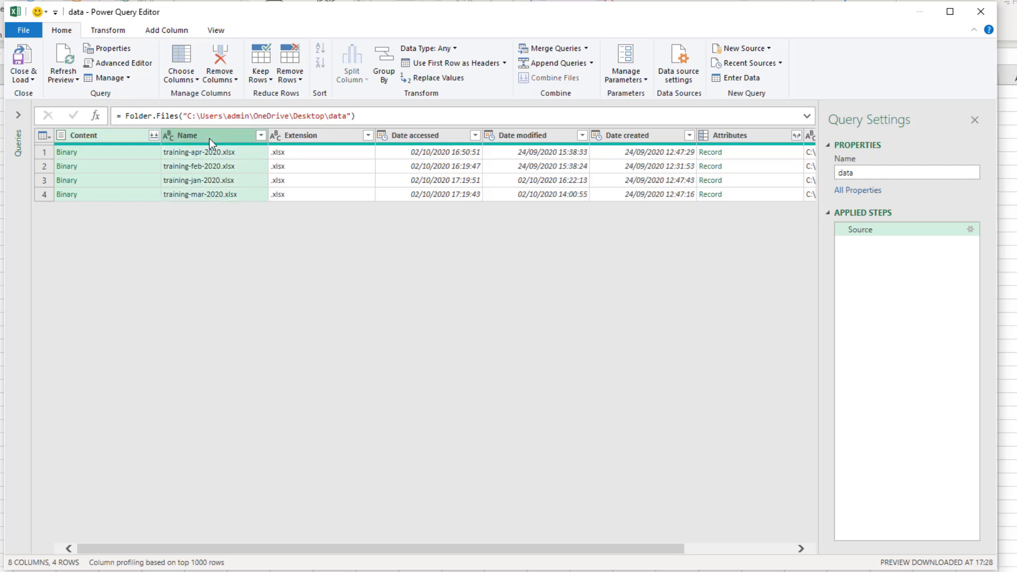
{"action": "right_click", "coordinate": [209, 138]}
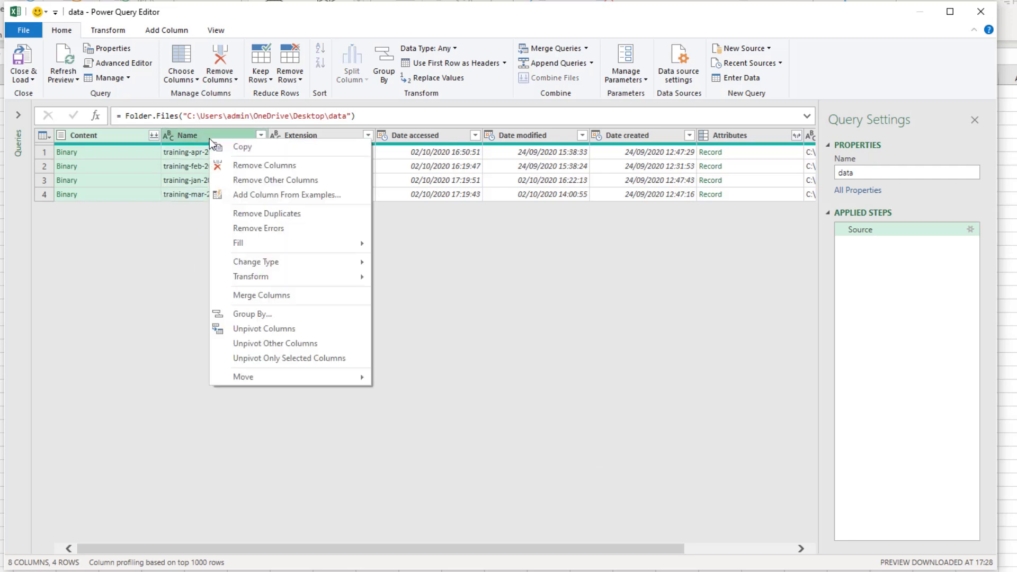
{"action": "left_click", "coordinate": [224, 177]}
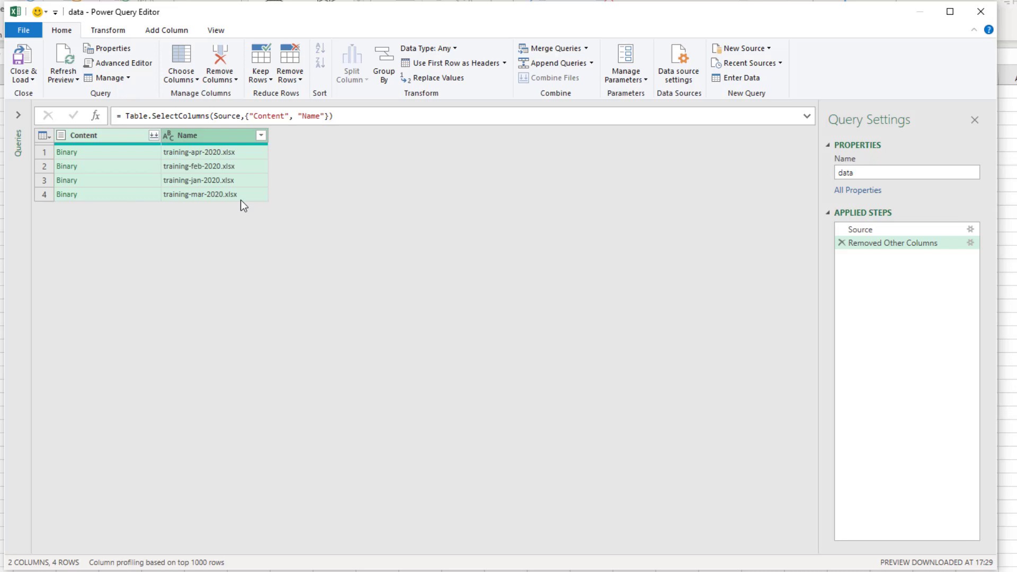
Define a custom column GetSheets with the formula Excel.Workbook([Content],true)
{"action": "left_click", "coordinate": [166, 33]}
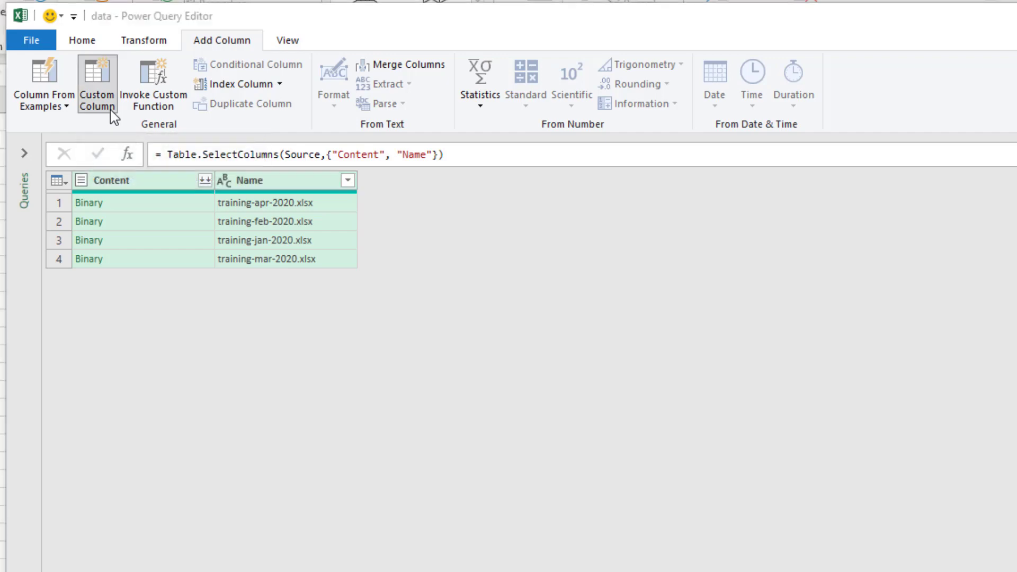
{"action": "left_click", "coordinate": [16, 50]}
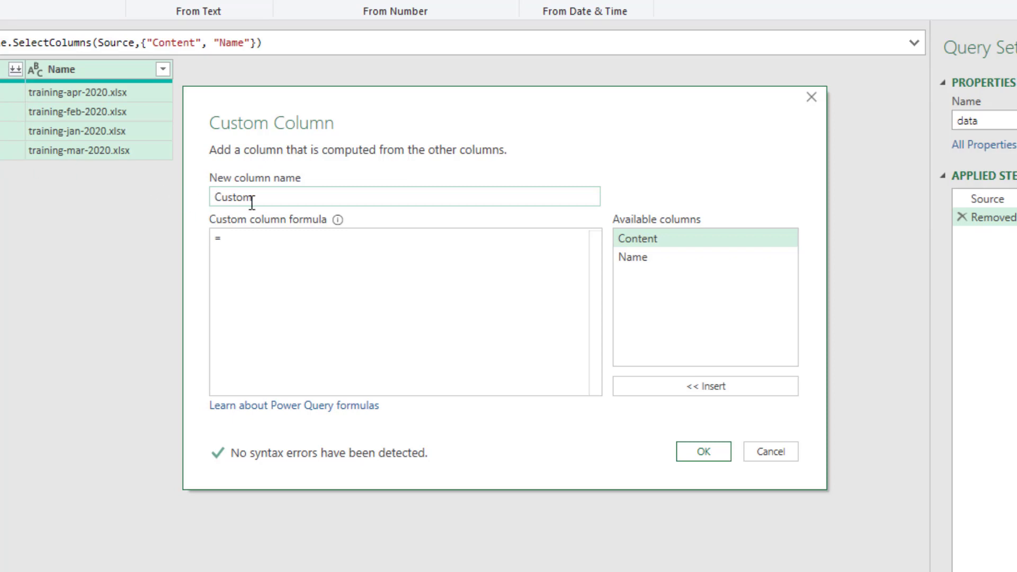
{"action": "left_click_drag", "start_coordinate": [253, 197], "coordinate": [203, 213]}
{"action": "type", "text": "GetSheets"}
{"action": "left_click", "coordinate": [237, 243]}
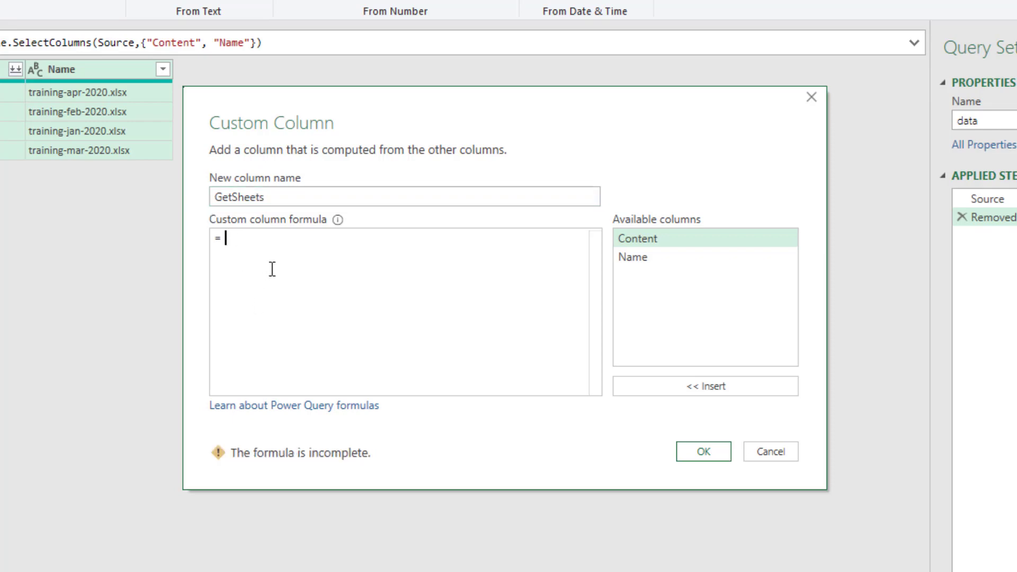
{"action": "type", "text": "Ex"}
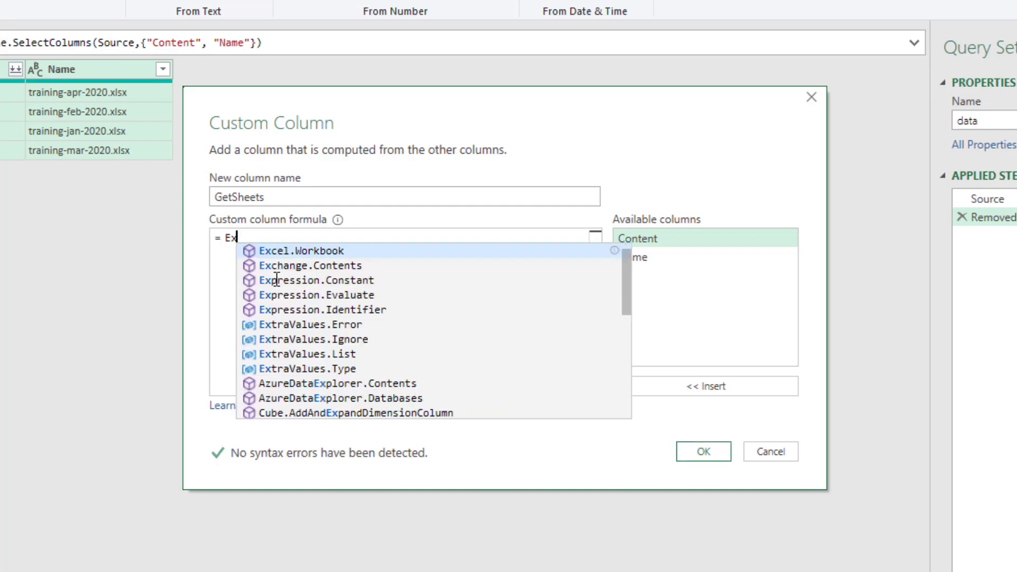
{"action": "type", "text": "cel.Workbook"}
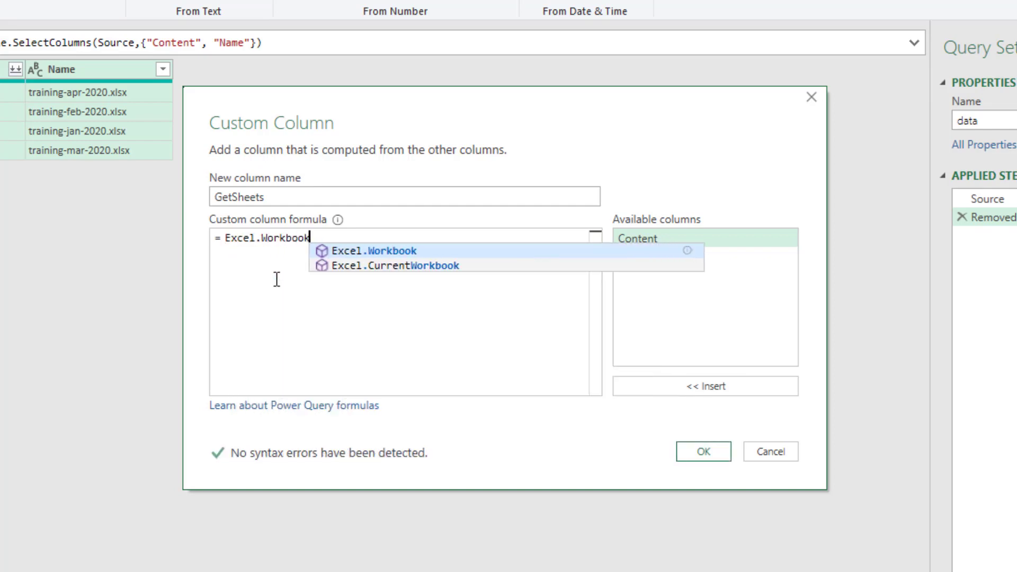
{"action": "type", "text": "("}
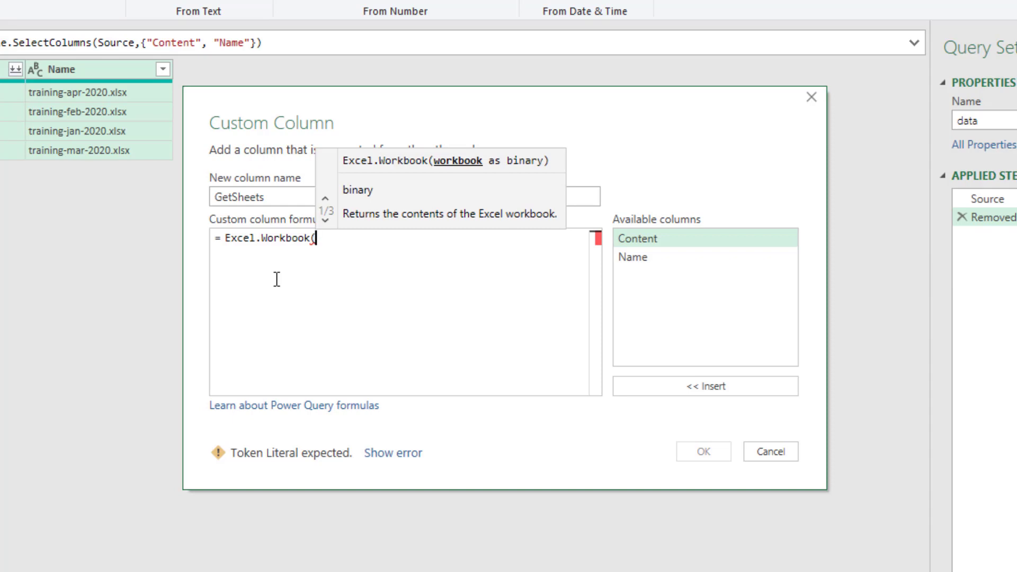
{"action": "type", "text": "[Conte"}
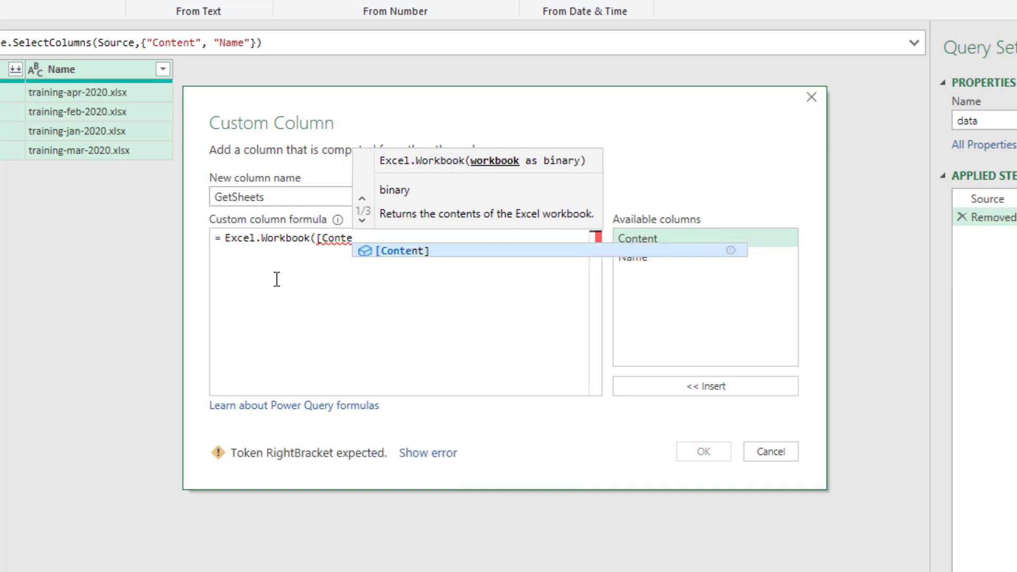
{"action": "type", "text": "nt]"}
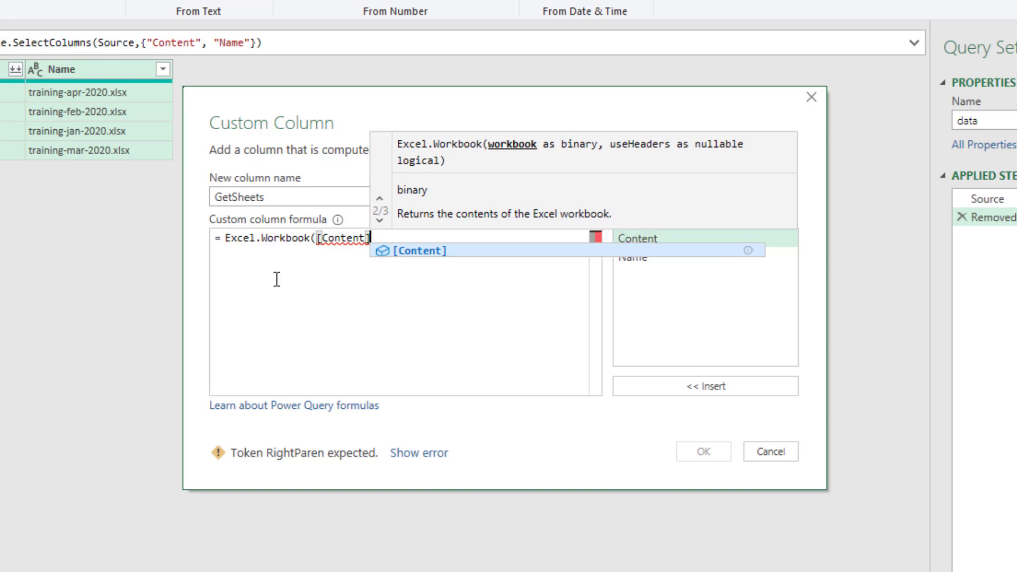
{"action": "type", "text": ","}
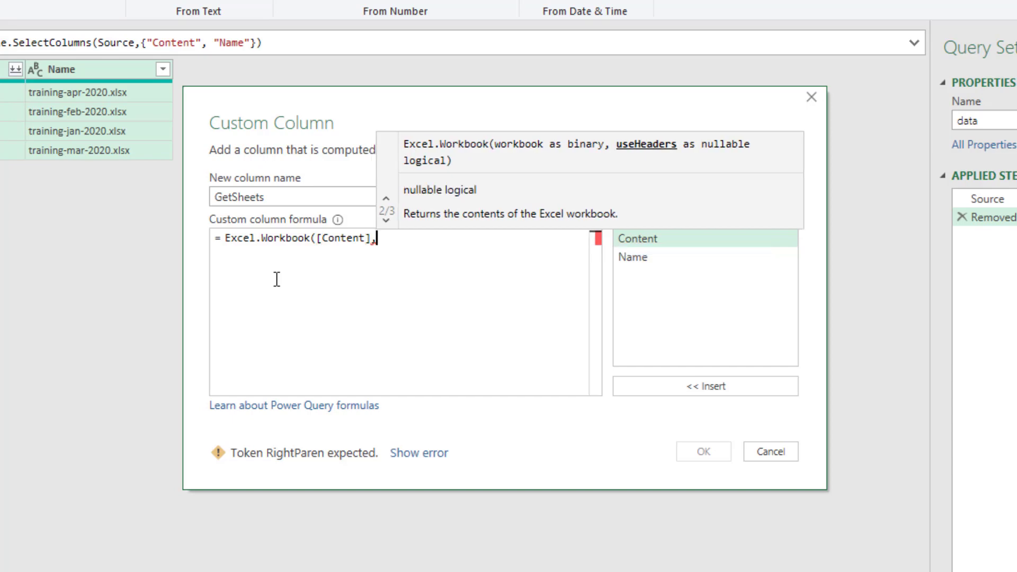
{"action": "type", "text": "tru"}
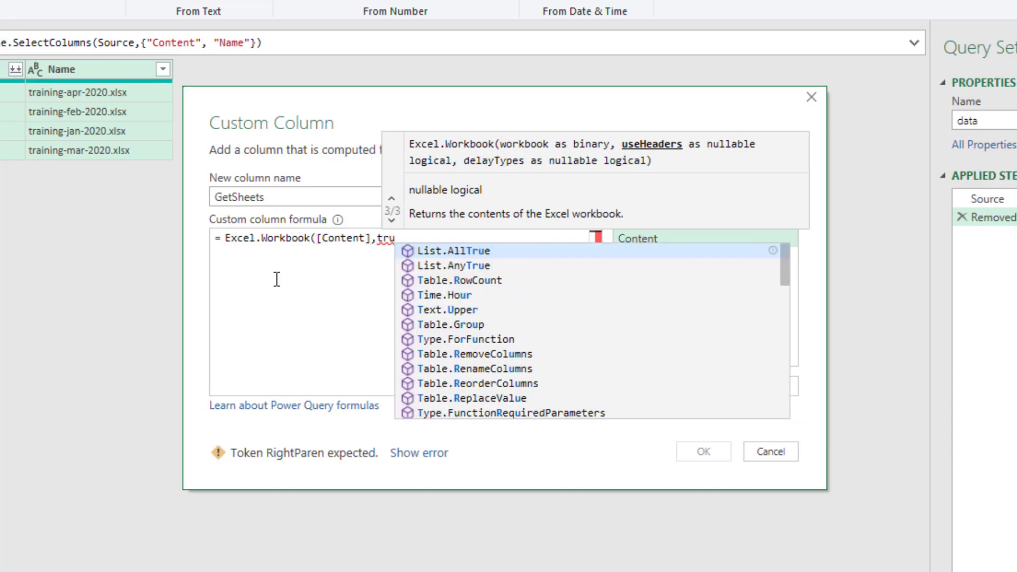
{"action": "type", "text": "e"}
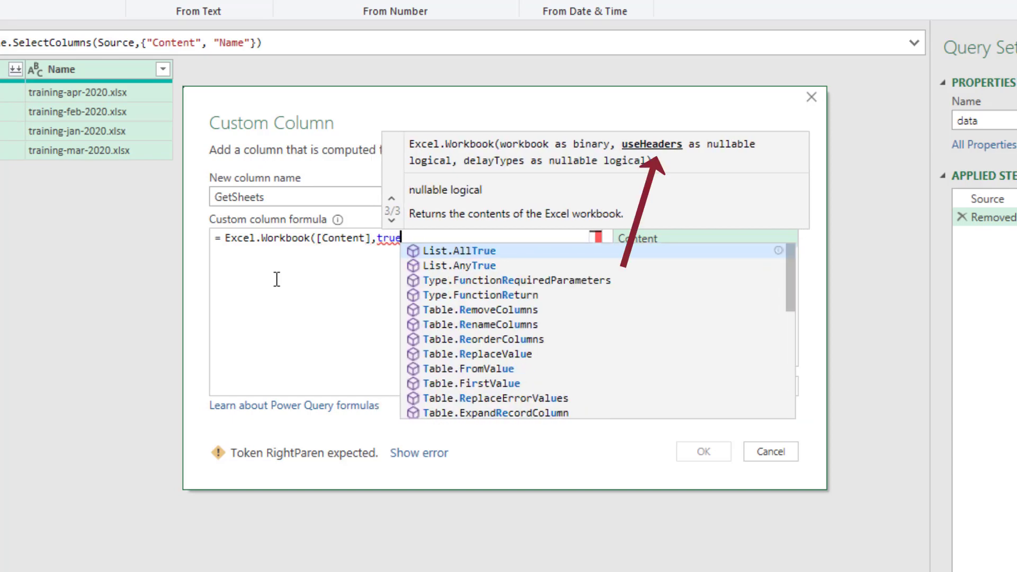
{"action": "type", "text": ")"}
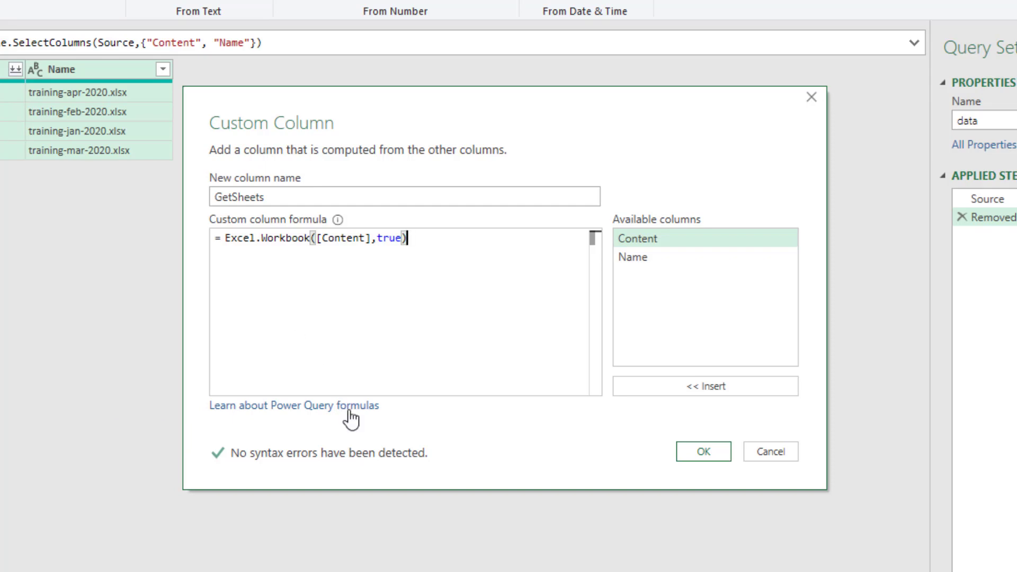
Add GetSheets and expand all its fields (Name, Data, Item, Kind, Hidden) into 28 rows
{"action": "left_click", "coordinate": [700, 457]}
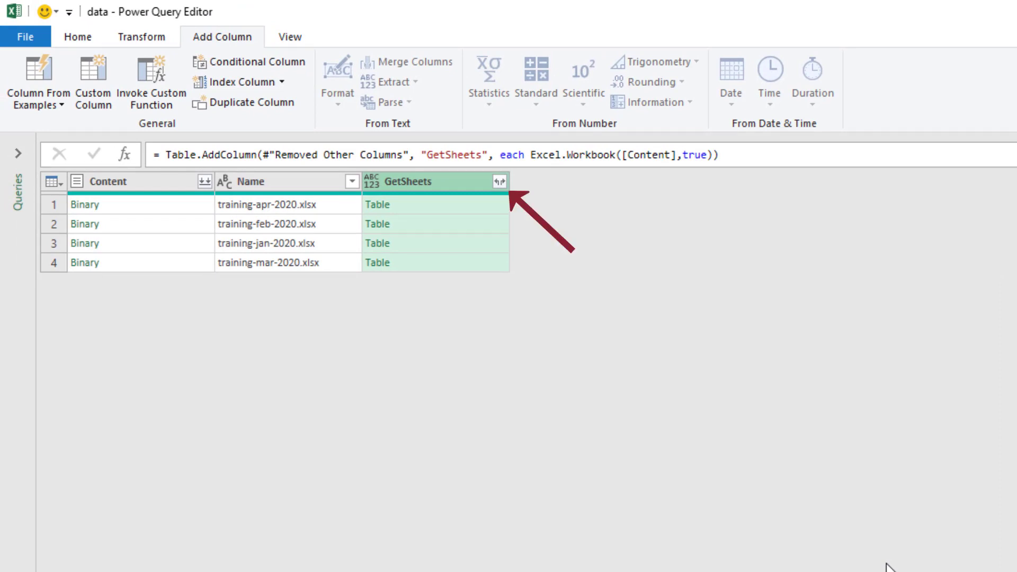
{"action": "left_click", "coordinate": [500, 181]}
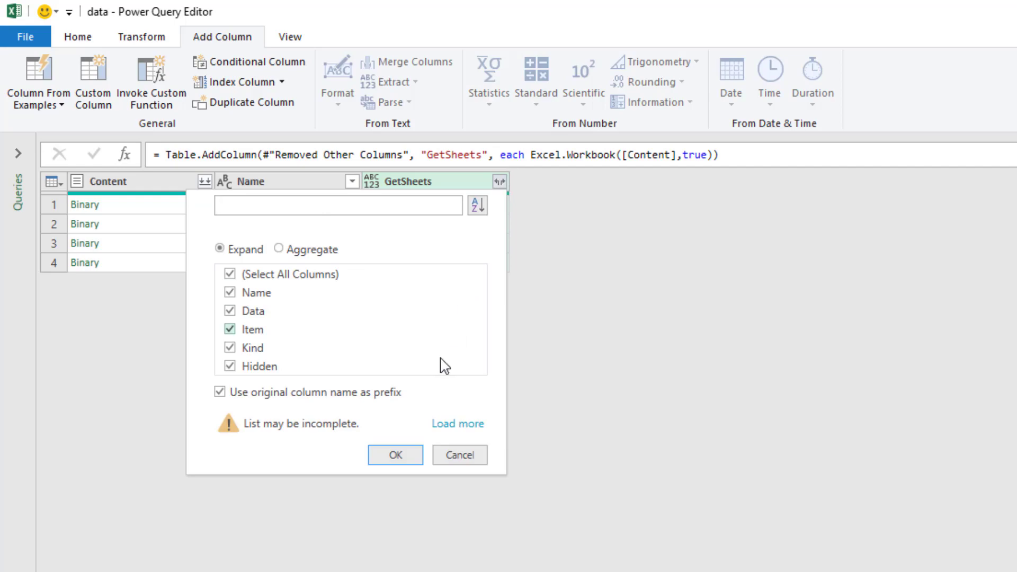
{"action": "left_click", "coordinate": [412, 457]}
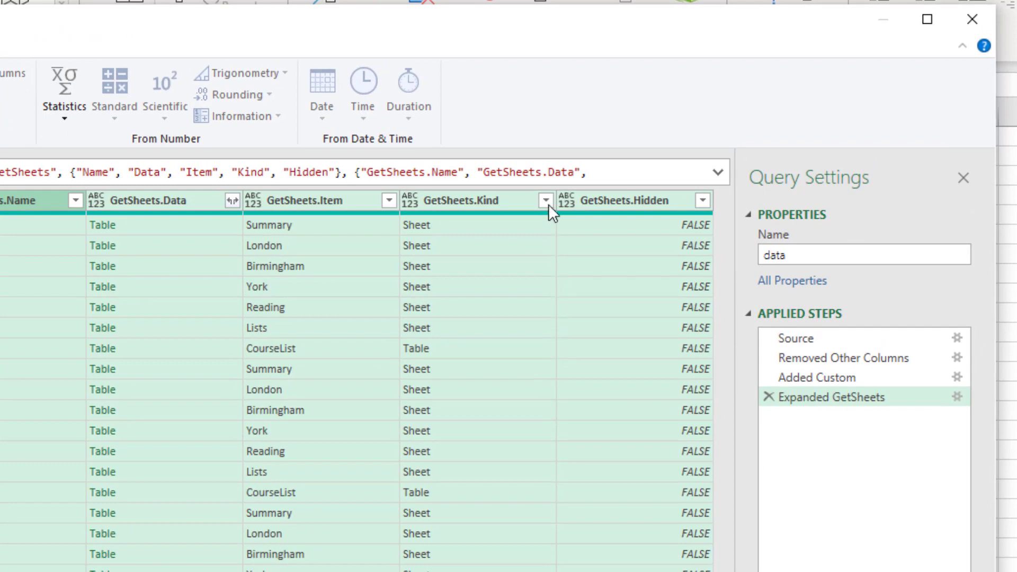
Filter GetSheets.Kind to exclude Table, keeping the 24 Sheet rows
{"action": "left_click", "coordinate": [546, 201]}
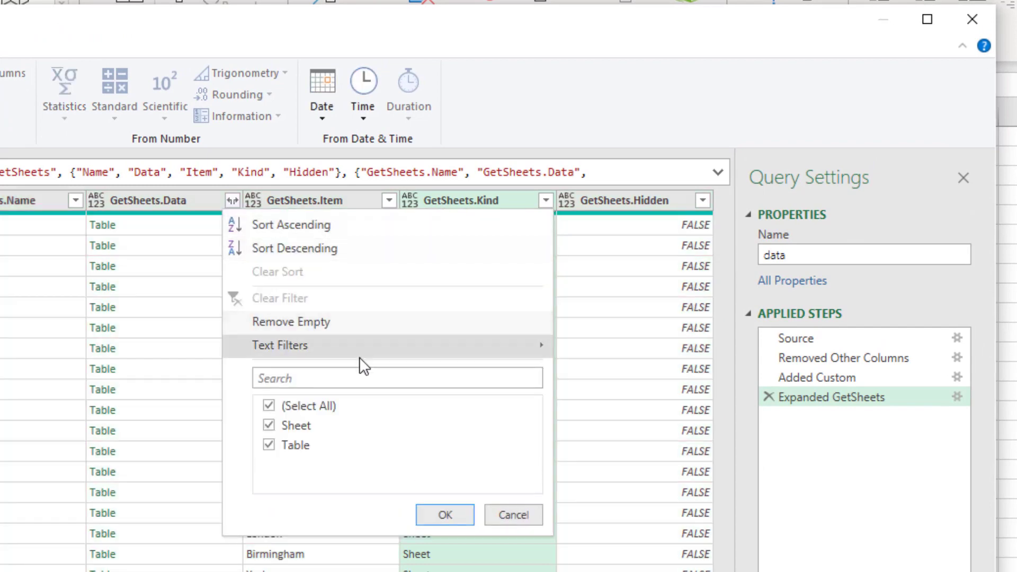
{"action": "left_click", "coordinate": [270, 445]}
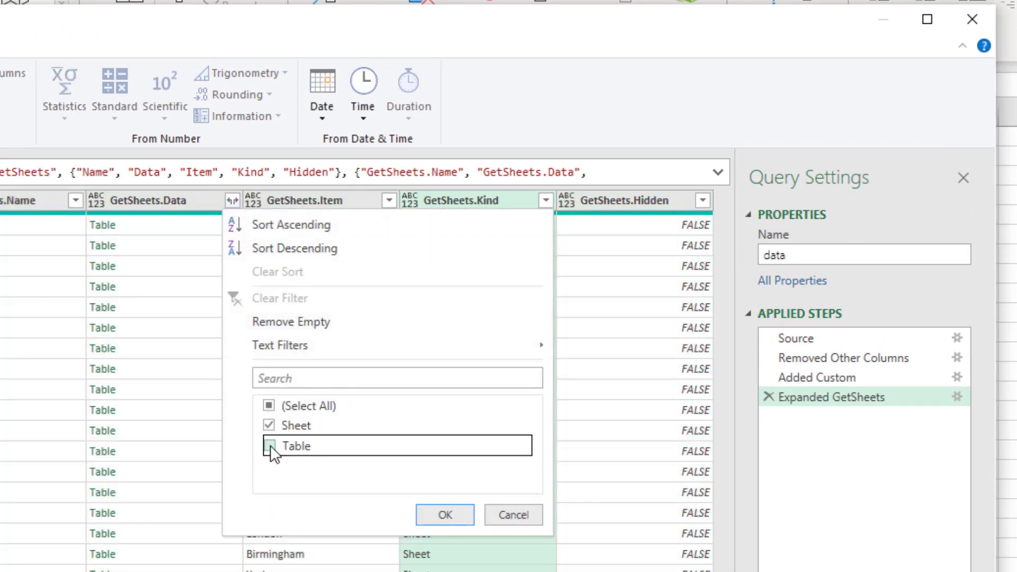
{"action": "left_click", "coordinate": [429, 520]}
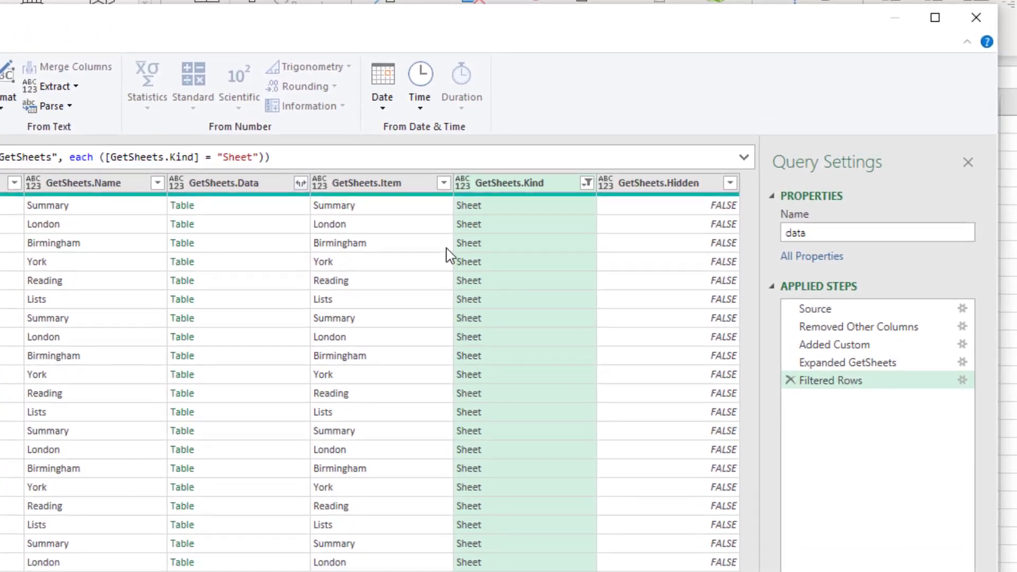
Exclude Lists and Summary in the GetSheets.Item filter, leaving London, Birmingham, York and Reading sheets
{"action": "left_click", "coordinate": [444, 184]}
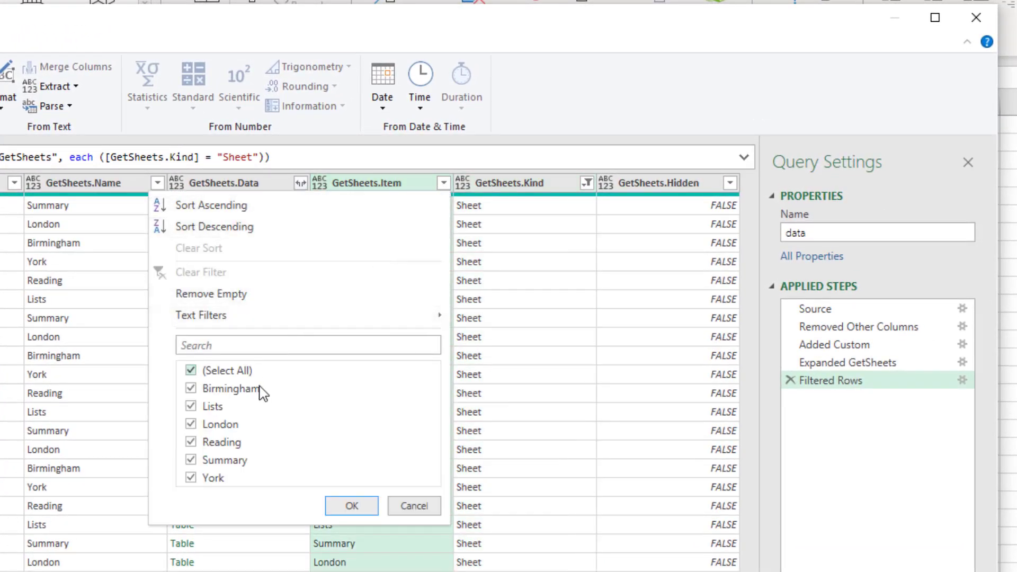
{"action": "left_click", "coordinate": [192, 407]}
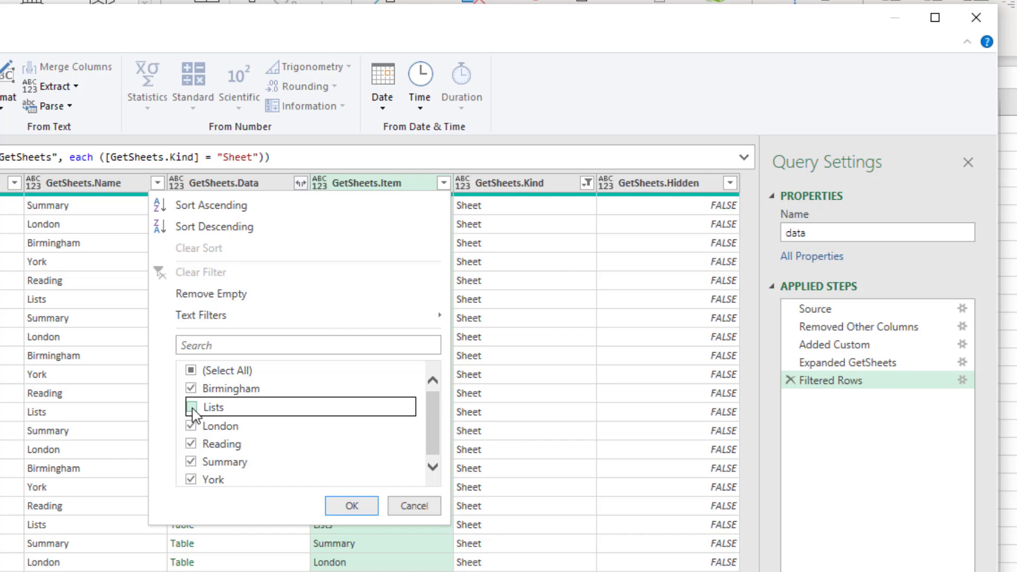
{"action": "left_click", "coordinate": [192, 461]}
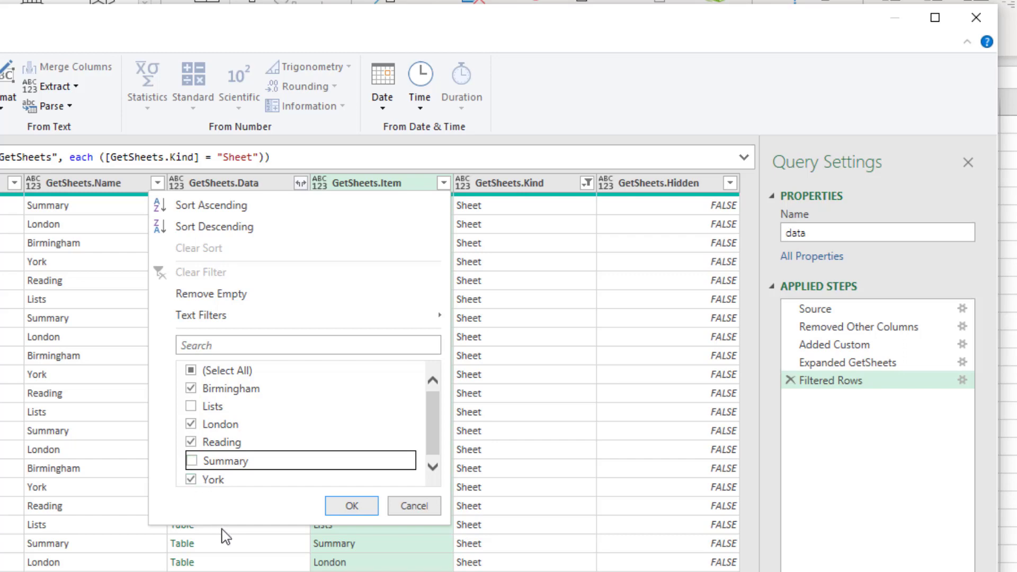
{"action": "left_click", "coordinate": [350, 506]}
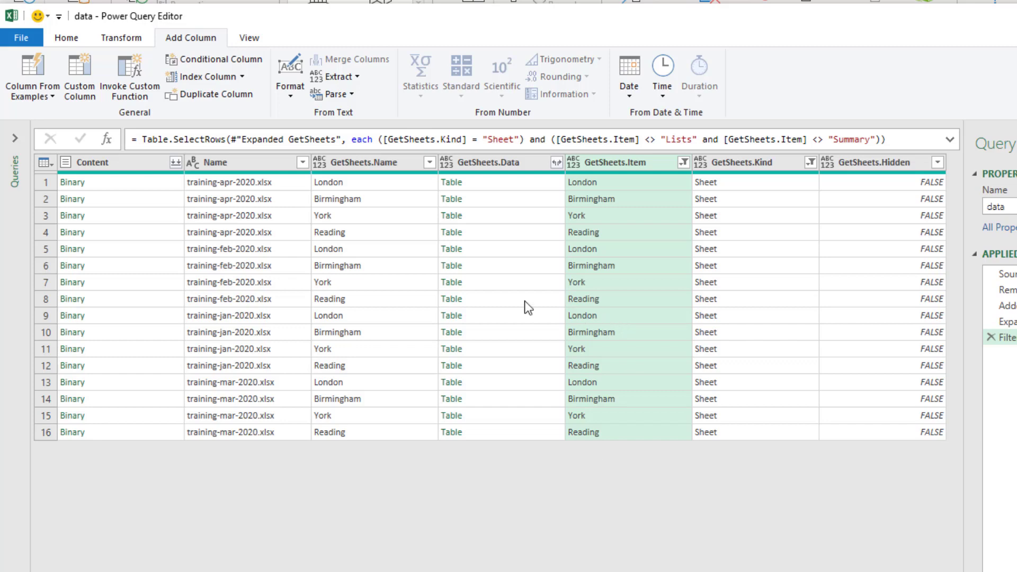
Remove the Content, Name, GetSheets.Item, GetSheets.Kind and GetSheets.Hidden columns
{"action": "left_click", "coordinate": [150, 164]}
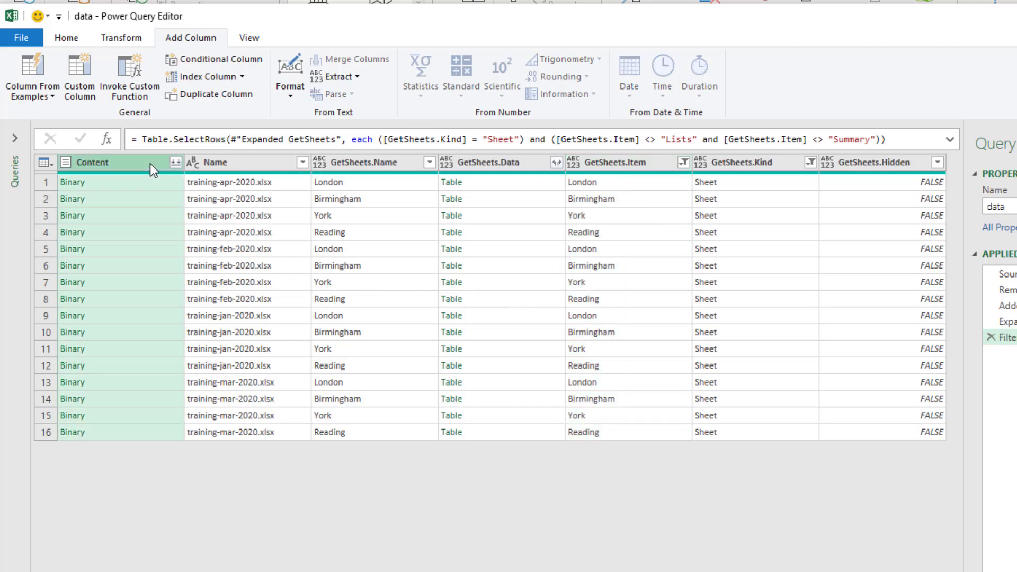
{"action": "left_click", "coordinate": [238, 163], "text": "ctrl"}
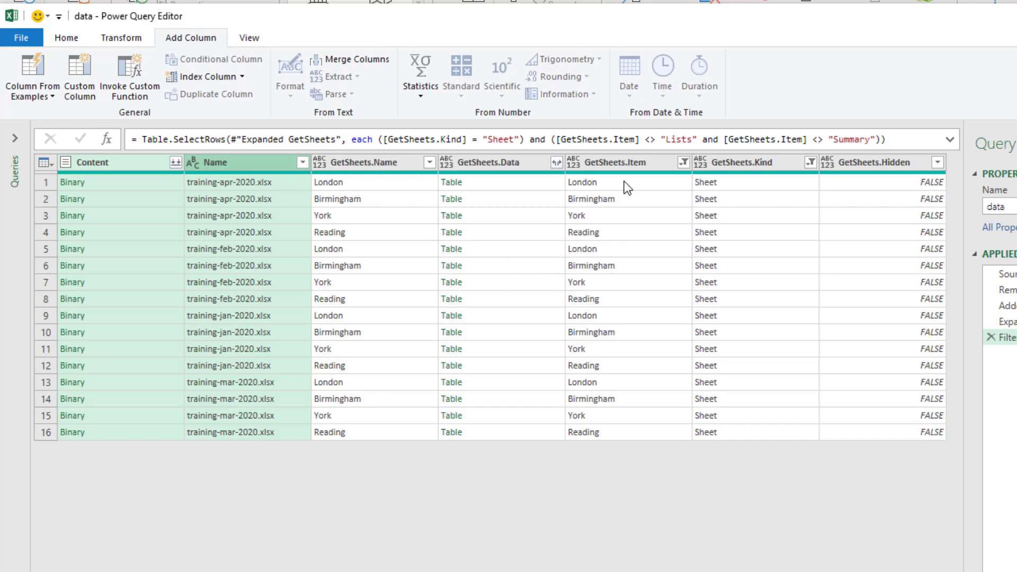
{"action": "left_click", "coordinate": [631, 164], "text": "ctrl"}
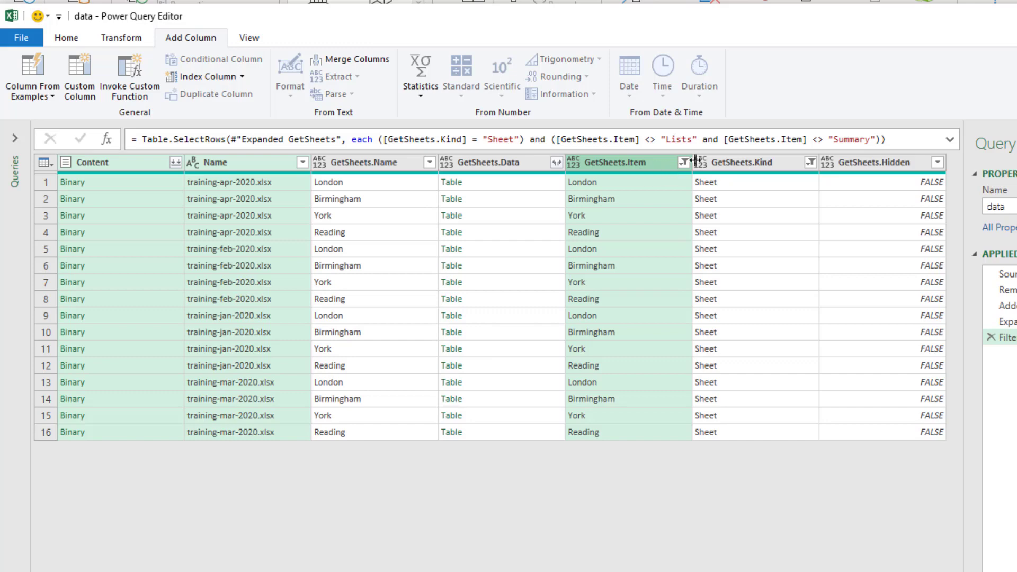
{"action": "left_click", "coordinate": [722, 163], "text": "ctrl"}
{"action": "left_click", "coordinate": [855, 162], "text": "ctrl"}
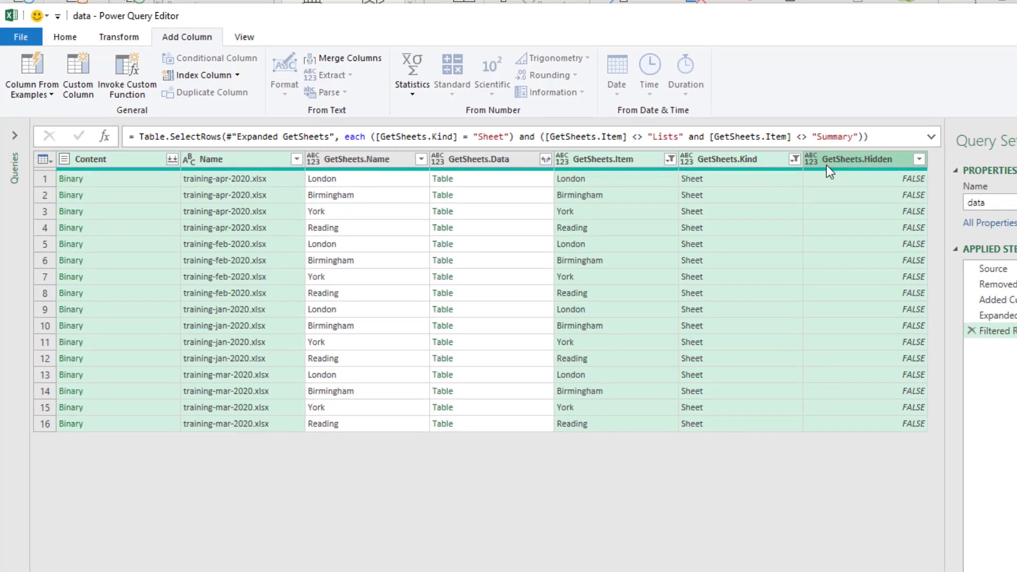
{"action": "right_click", "coordinate": [844, 166]}
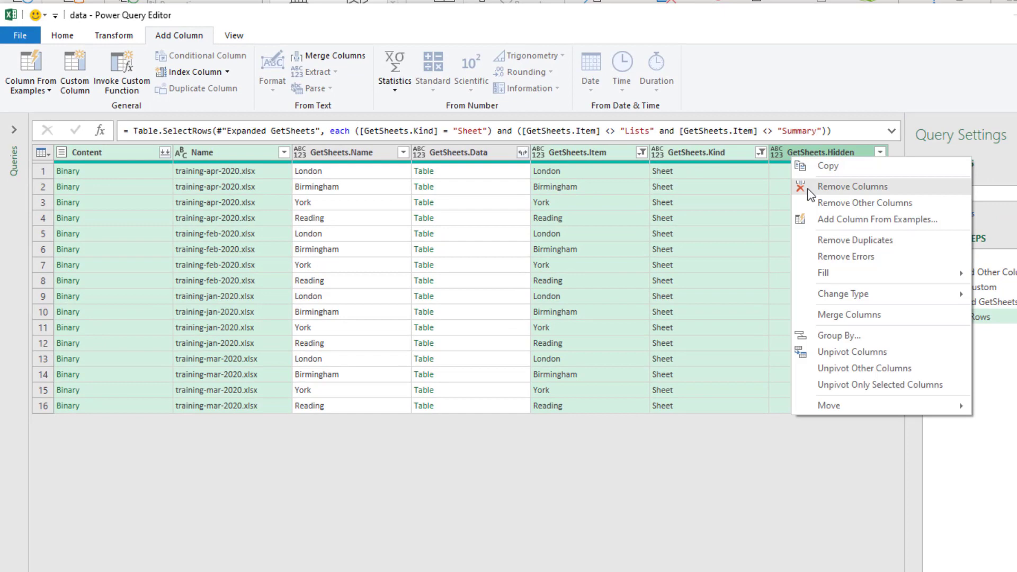
{"action": "left_click", "coordinate": [809, 190]}
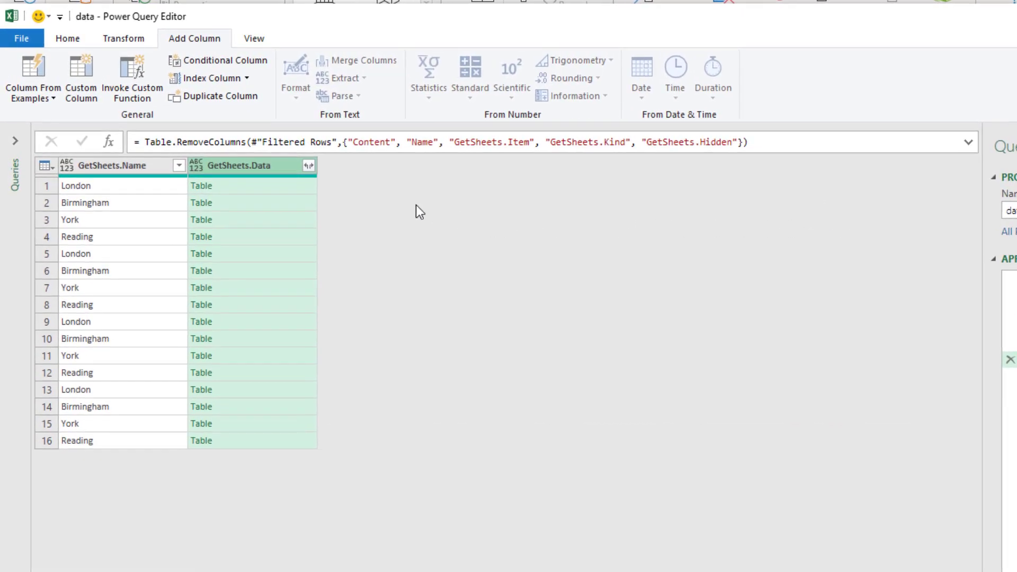
Expand GetSheets.Data into Course, Date and No of delegates with no name prefix, giving 924 rows
{"action": "left_click", "coordinate": [309, 168]}
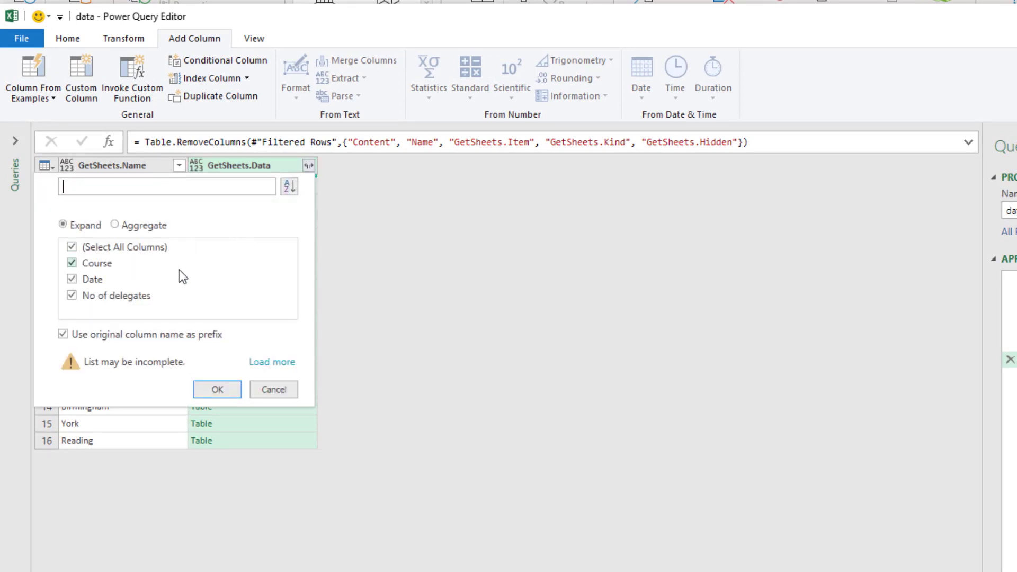
{"action": "left_click", "coordinate": [63, 337]}
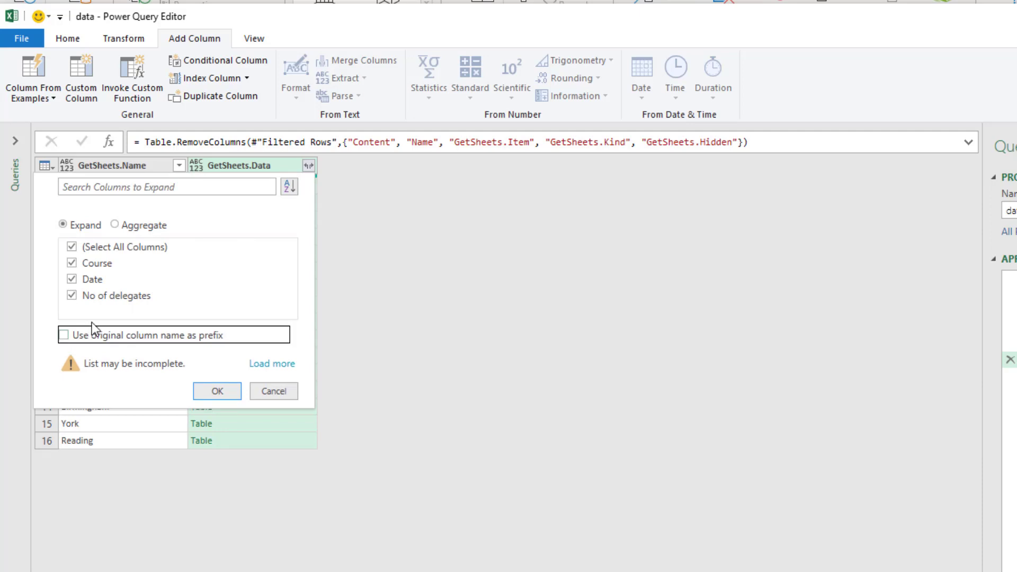
{"action": "left_click", "coordinate": [205, 390]}
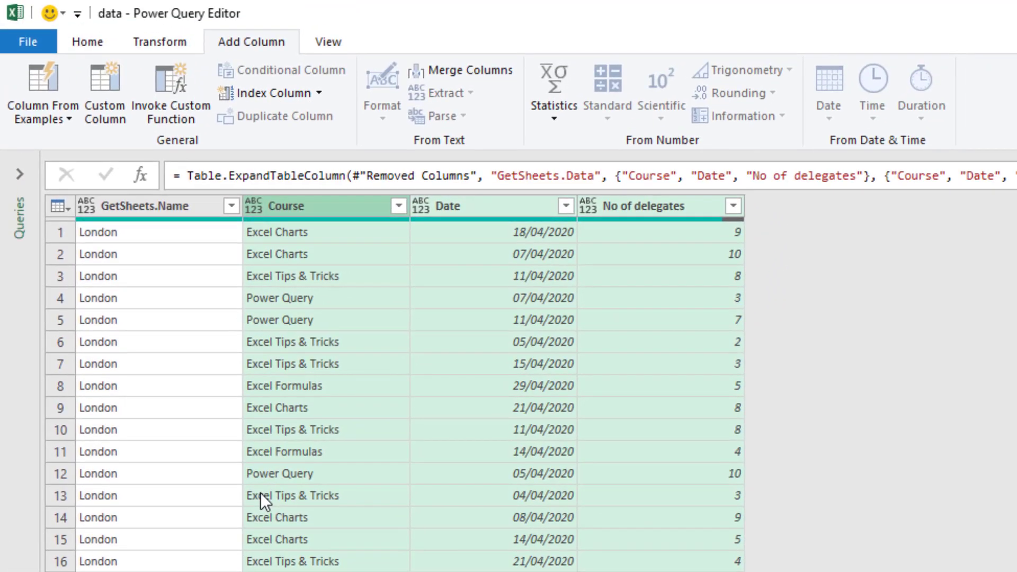
Rename the GetSheets.Name column to Venue
{"action": "double_click", "coordinate": [147, 211]}
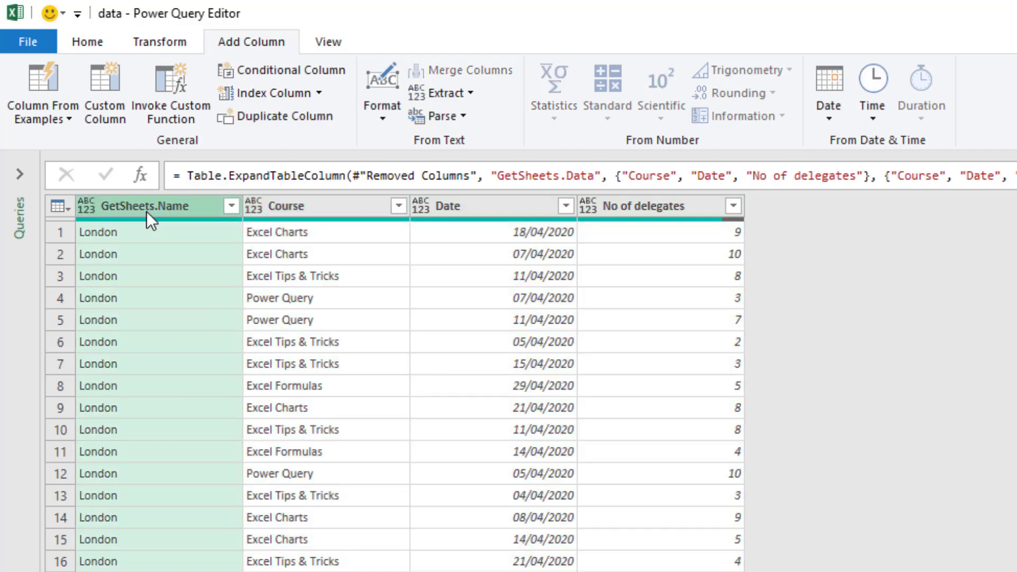
{"action": "type", "text": "Venue"}
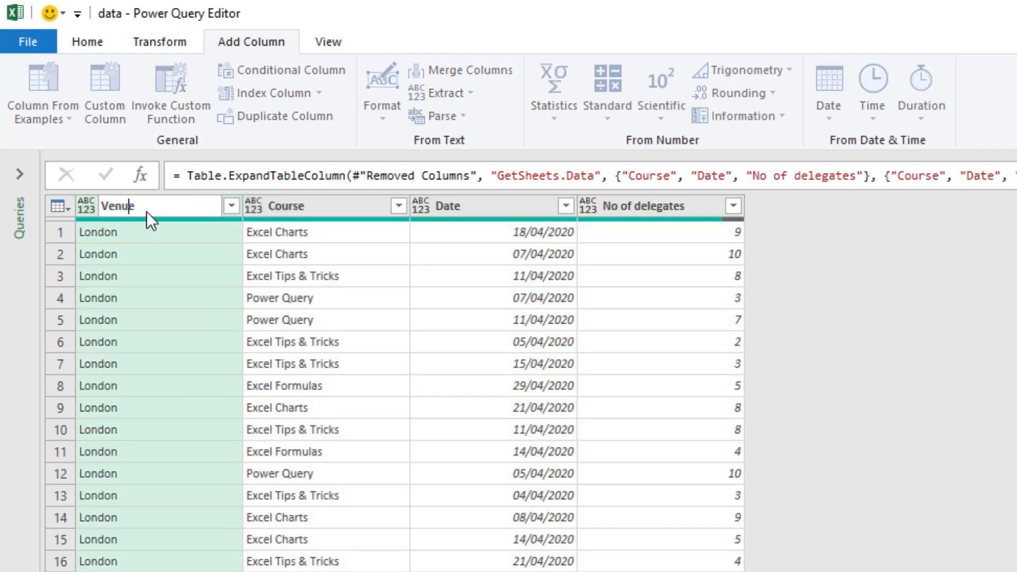
{"action": "key", "text": "Return"}
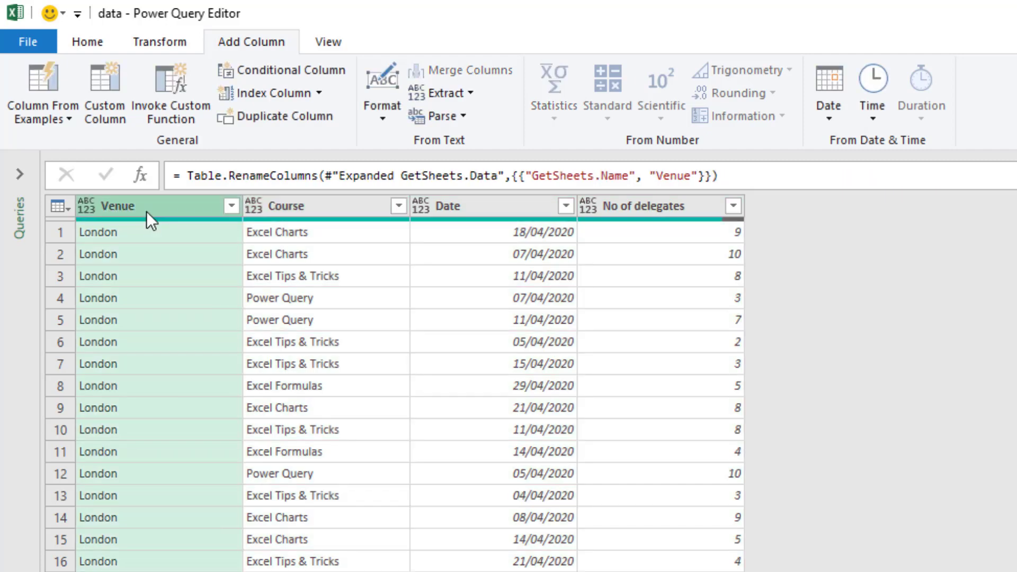
Set Venue and Course to Text, Date to Date, and No of delegates to Whole Number
{"action": "left_click", "coordinate": [94, 208]}
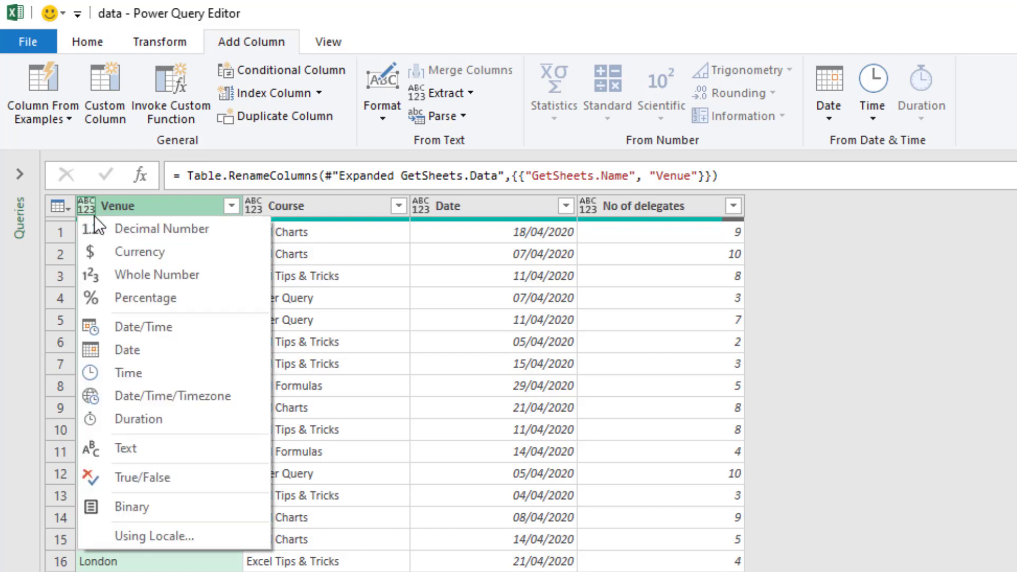
{"action": "left_click", "coordinate": [136, 450]}
{"action": "left_click", "coordinate": [255, 207]}
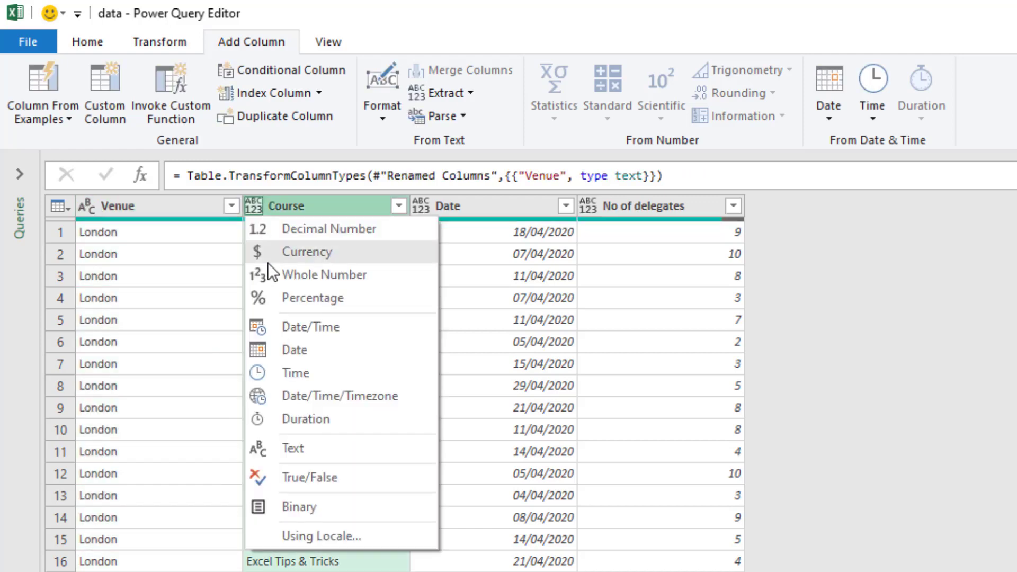
{"action": "left_click", "coordinate": [280, 395]}
{"action": "left_click", "coordinate": [424, 203]}
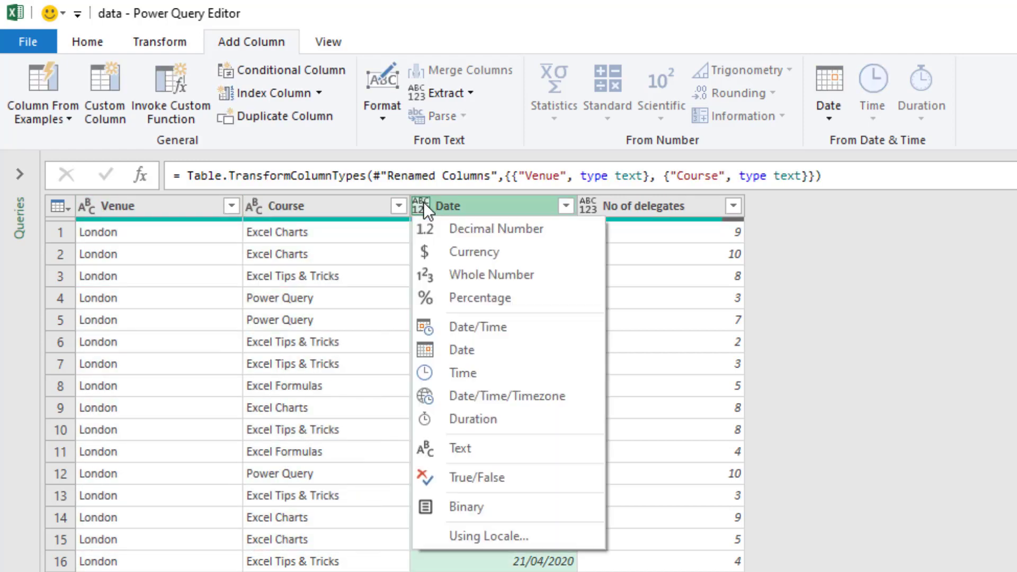
{"action": "left_click", "coordinate": [466, 352]}
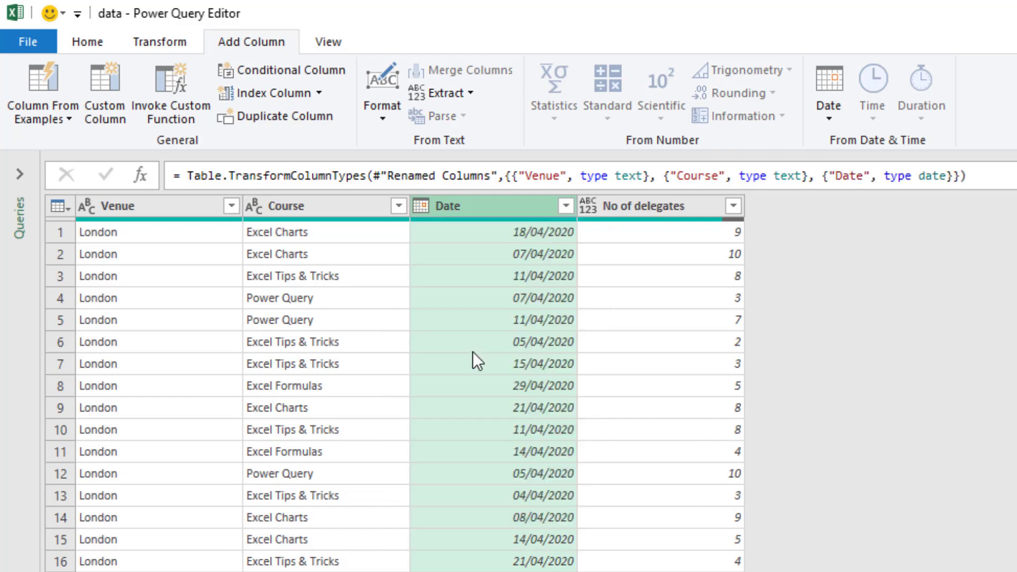
{"action": "left_click", "coordinate": [585, 205]}
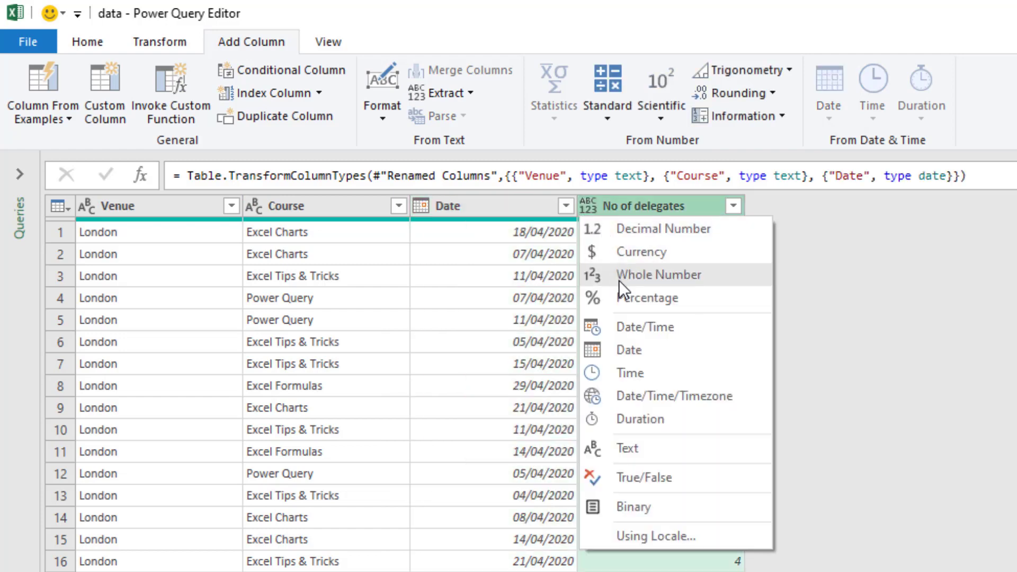
{"action": "left_click", "coordinate": [619, 278]}
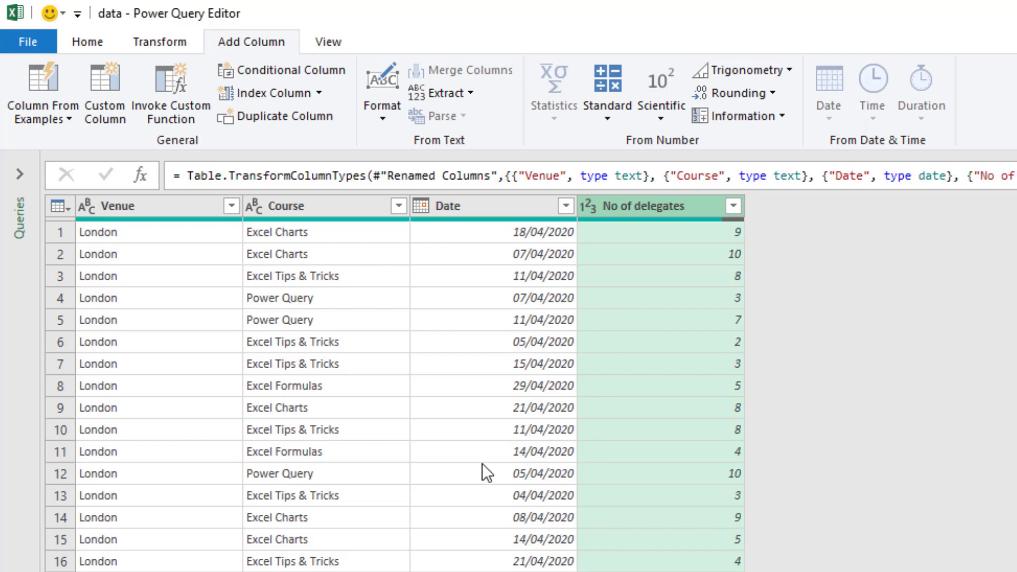
Close and load the data query as a table on Sheet1, bringing in 924 rows
{"action": "left_click", "coordinate": [76, 38]}
{"action": "left_click", "coordinate": [46, 115]}
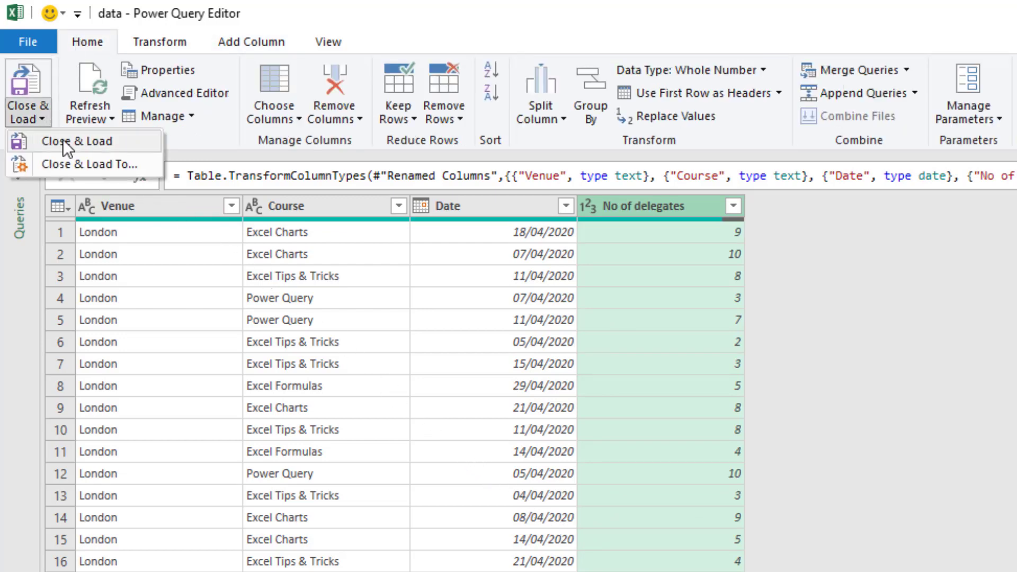
{"action": "left_click", "coordinate": [88, 169]}
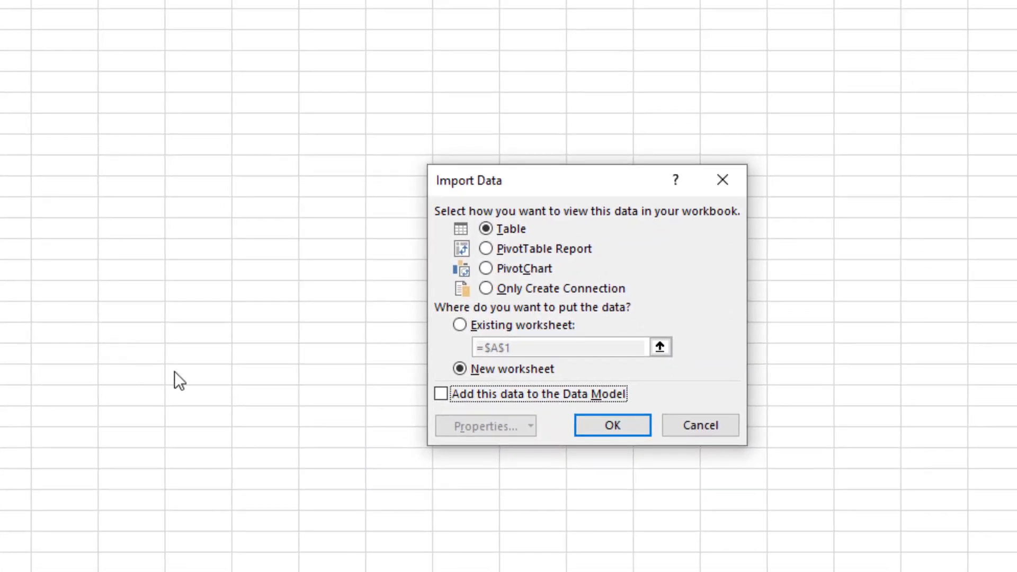
{"action": "left_click", "coordinate": [459, 324]}
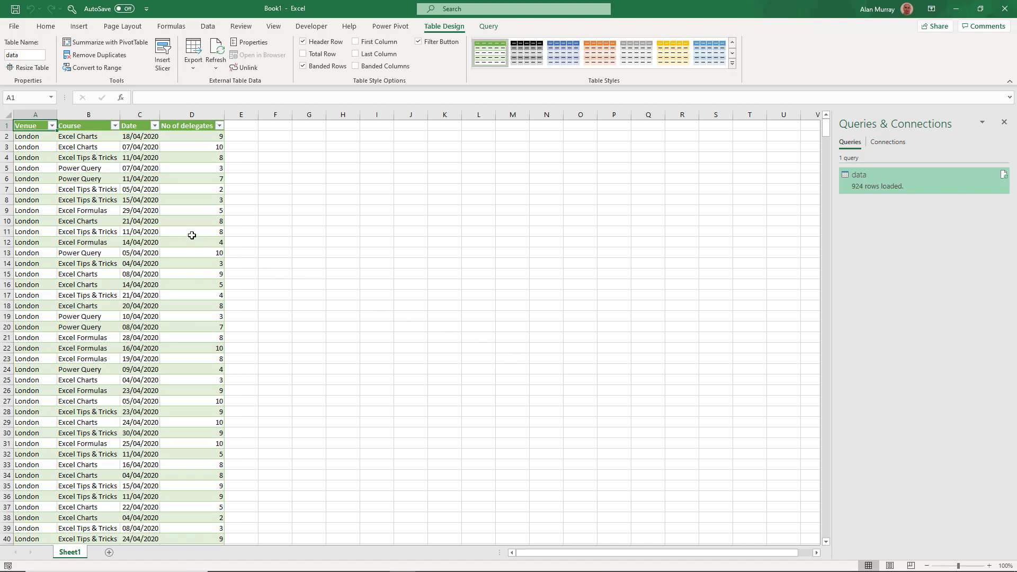
Create an empty PivotTable from the loaded table at cell H4 on the same sheet
{"action": "left_click", "coordinate": [171, 230]}
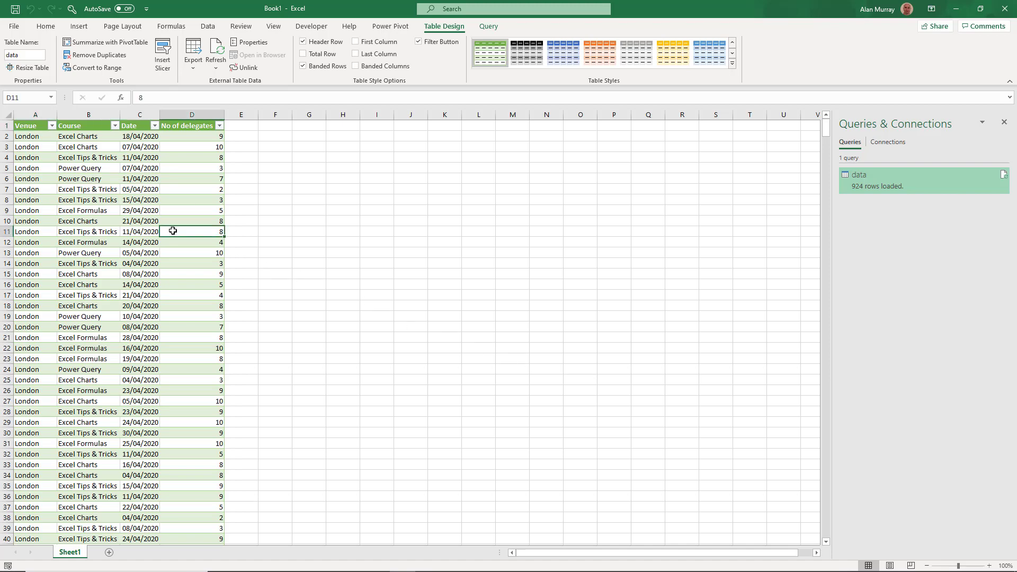
{"action": "left_click", "coordinate": [128, 41]}
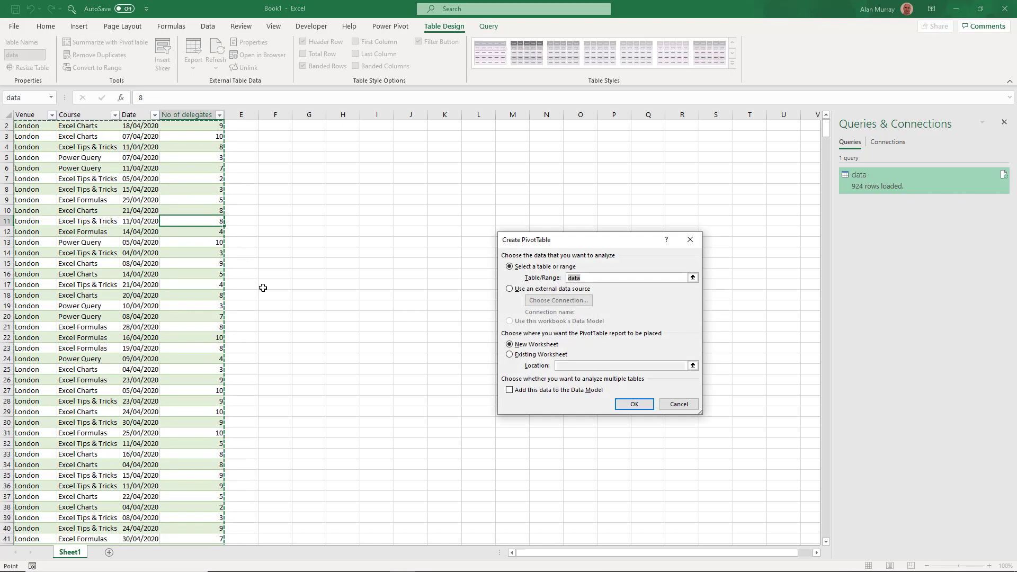
{"action": "left_click", "coordinate": [511, 356]}
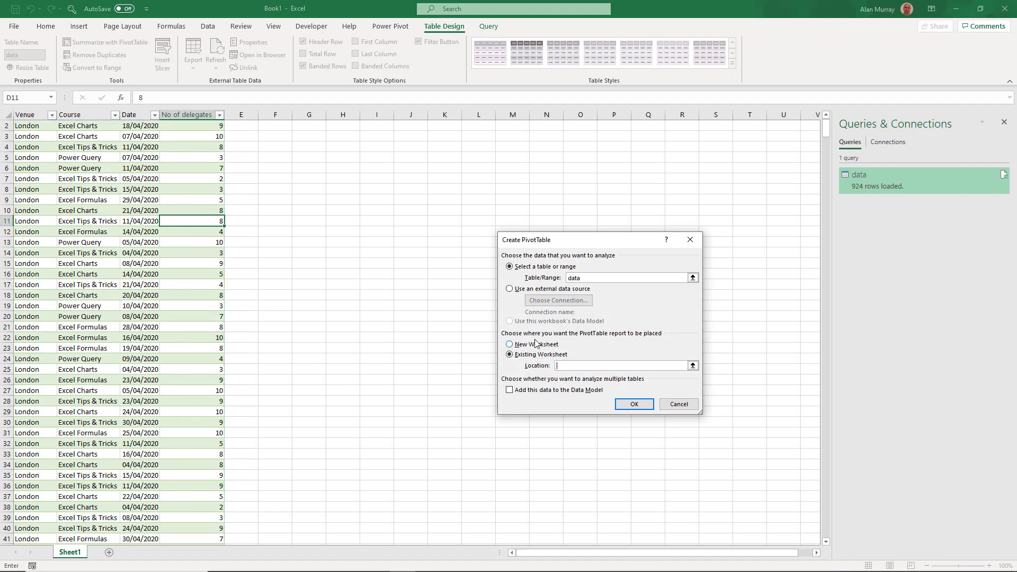
{"action": "left_click", "coordinate": [344, 148]}
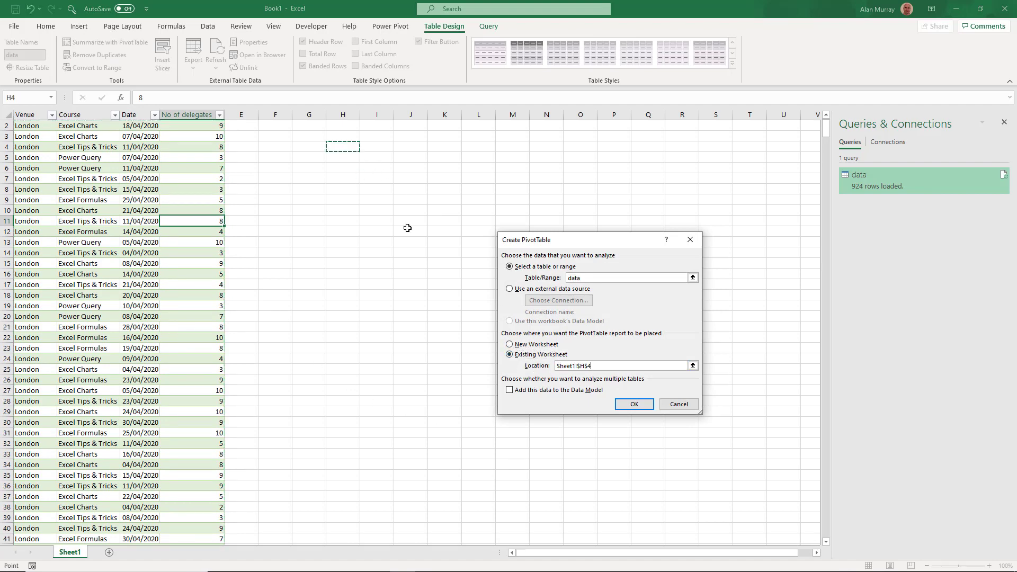
{"action": "left_click", "coordinate": [628, 407]}
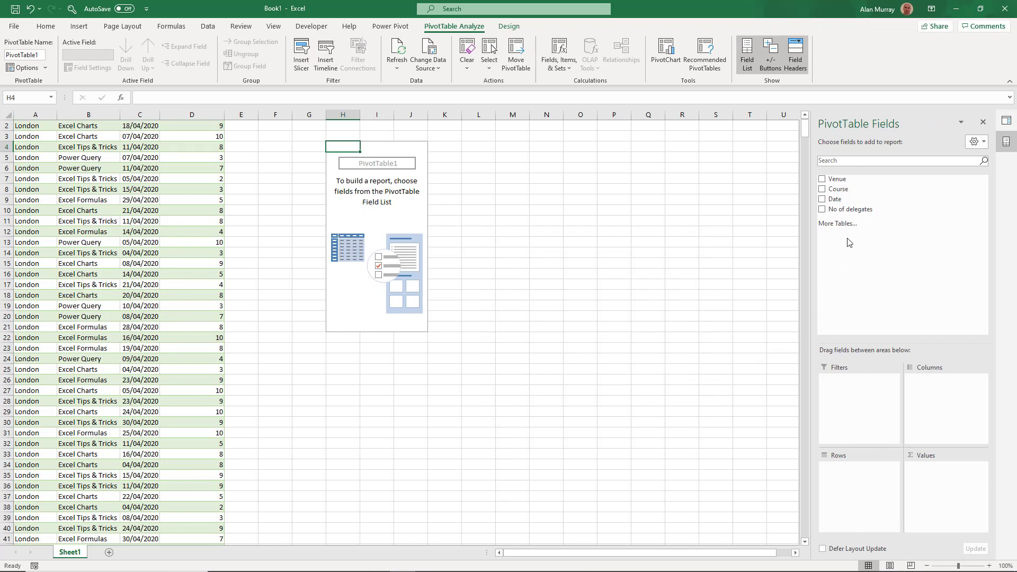
Put Venue in Rows, then sum No of delegates and count Course in Values
{"action": "left_click_drag", "start_coordinate": [843, 185], "coordinate": [849, 474]}
{"action": "left_click_drag", "start_coordinate": [847, 210], "coordinate": [935, 464]}
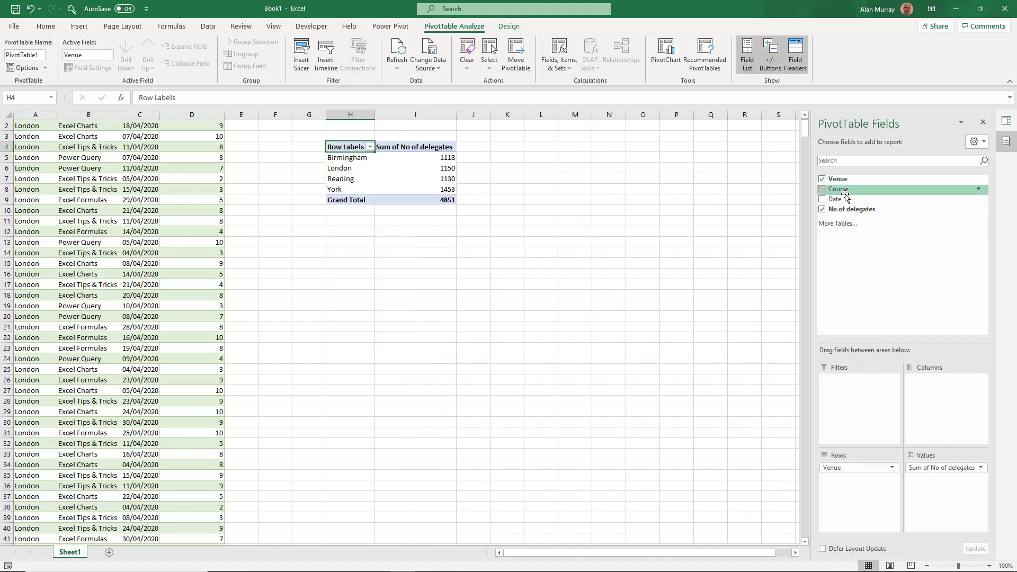
{"action": "mouse_move", "coordinate": [837, 190]}
{"action": "left_mouse_down"}
{"action": "mouse_move", "coordinate": [888, 307]}
{"action": "mouse_move", "coordinate": [936, 465]}
{"action": "left_mouse_up"}
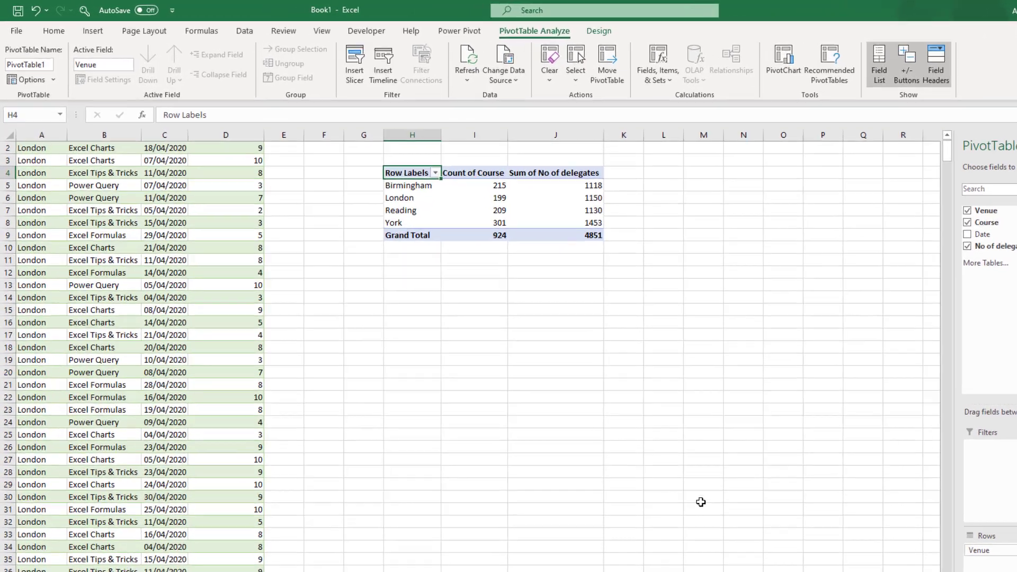